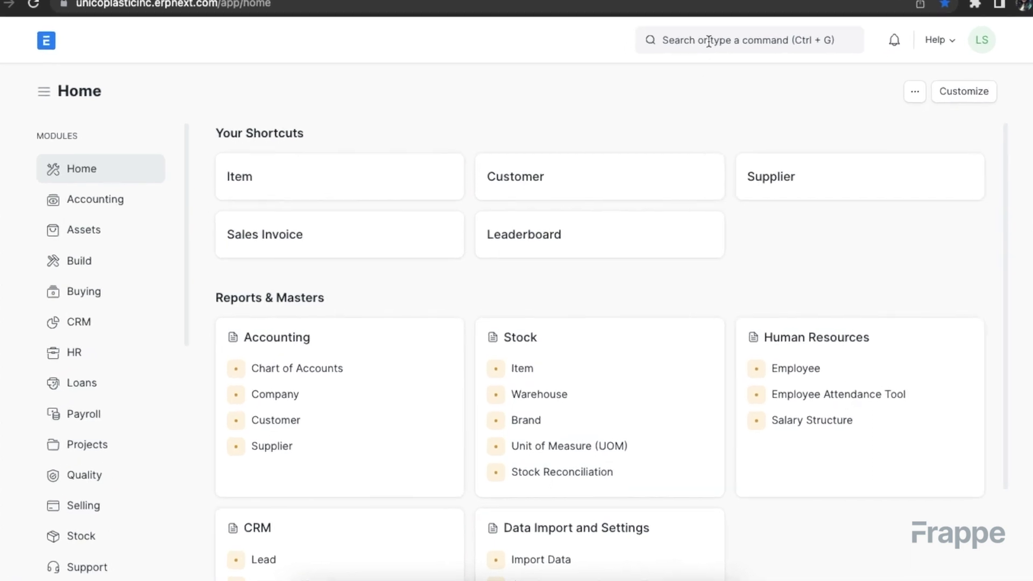
Step: Search for stock entry and open the Stock Entry Type list
left_click(709, 42)
type("stock e")
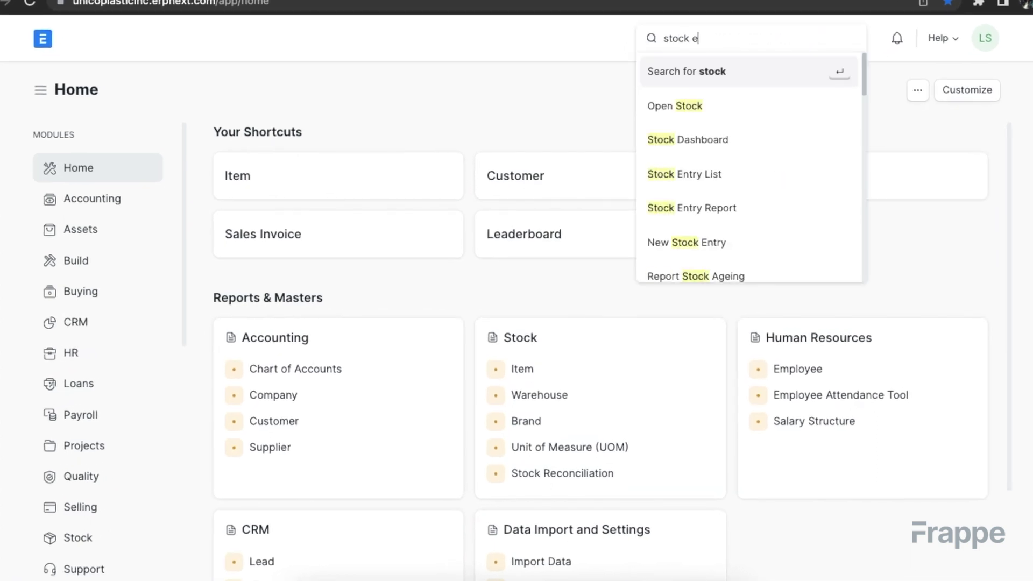
type("ntr")
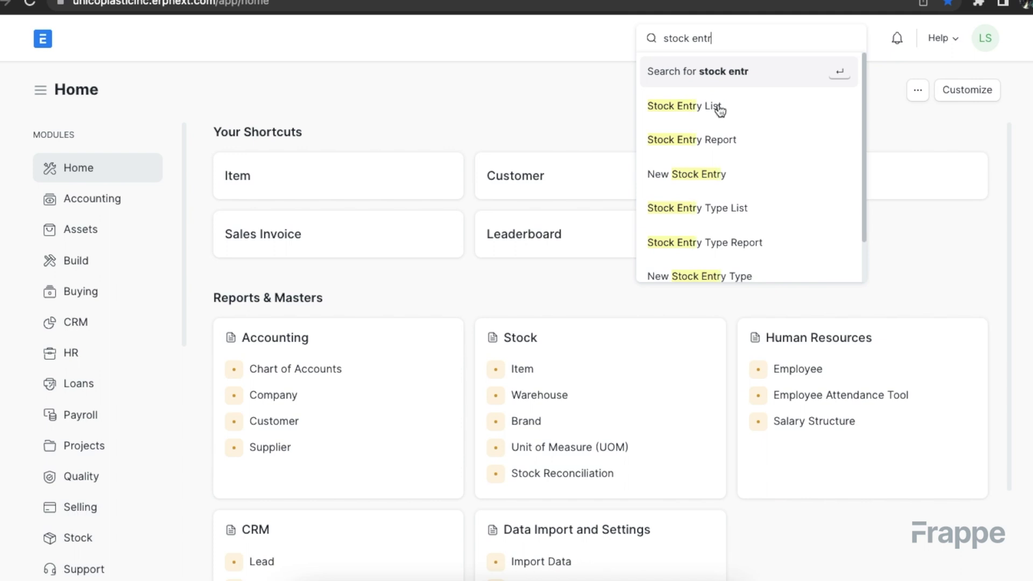
left_click(725, 208)
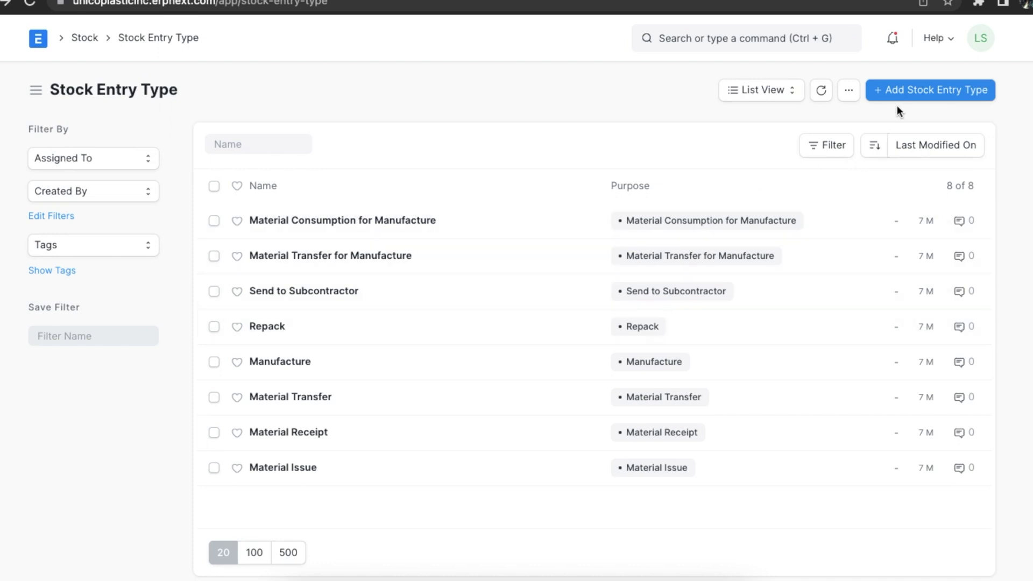
Step: Create and save a stock entry type named Internal Transfer with the purpose Material Transfer
left_click(924, 96)
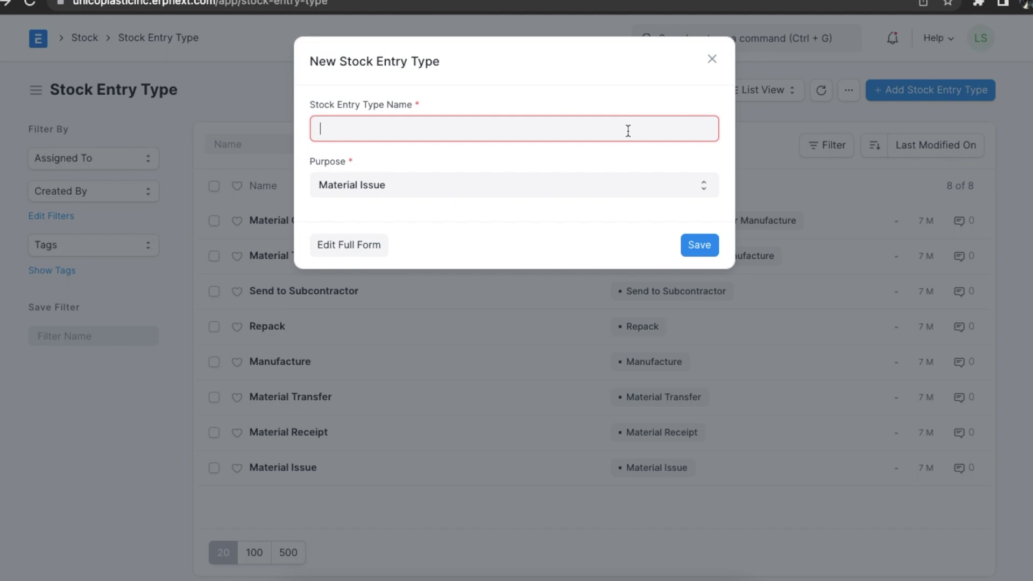
type("Internal Transfer")
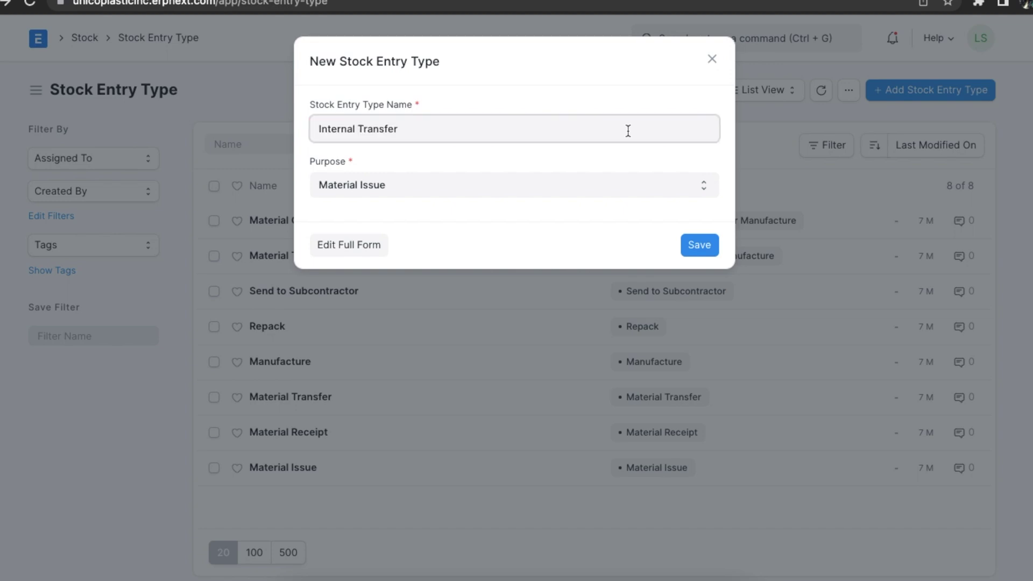
left_click(569, 185)
left_click(547, 218)
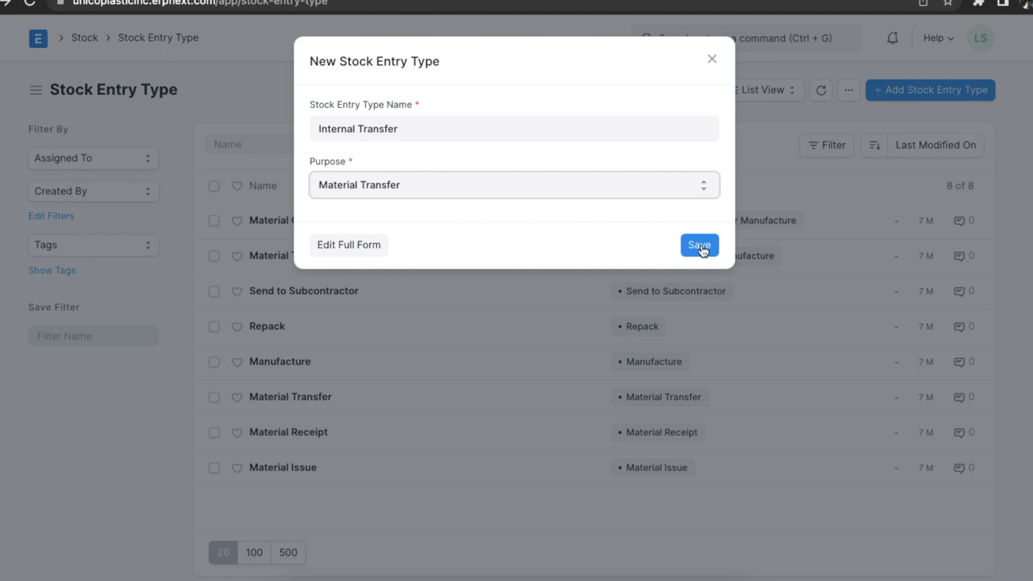
left_click(704, 184)
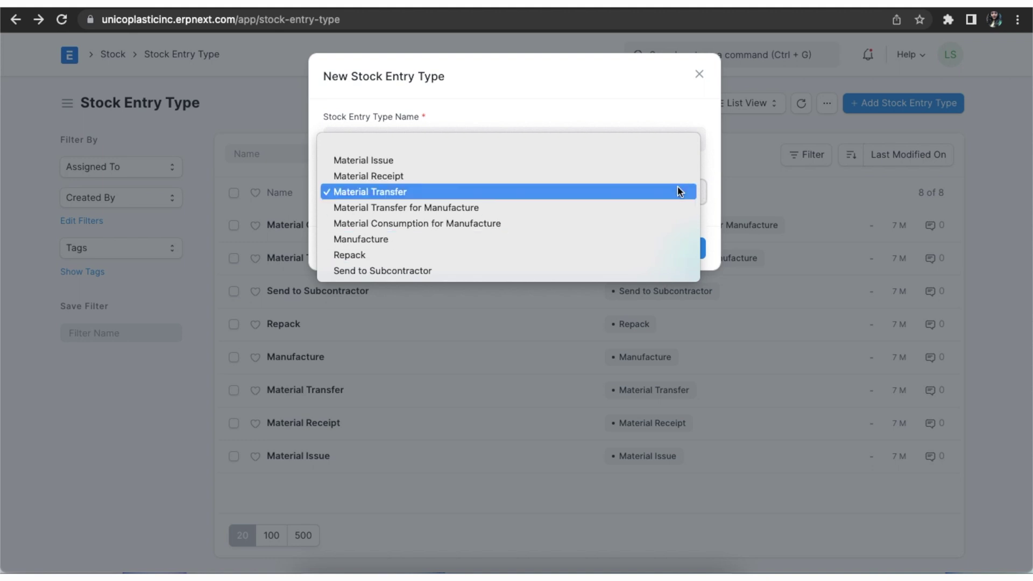
left_click(678, 191)
left_click(687, 247)
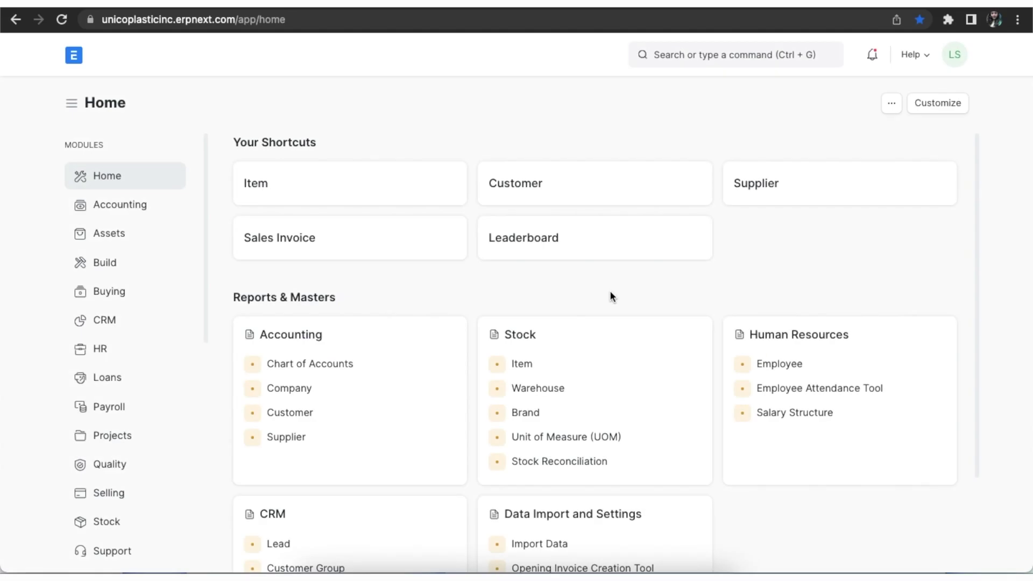
Step: Find the Stock Entry list and start a new stock entry from it
left_click(690, 54)
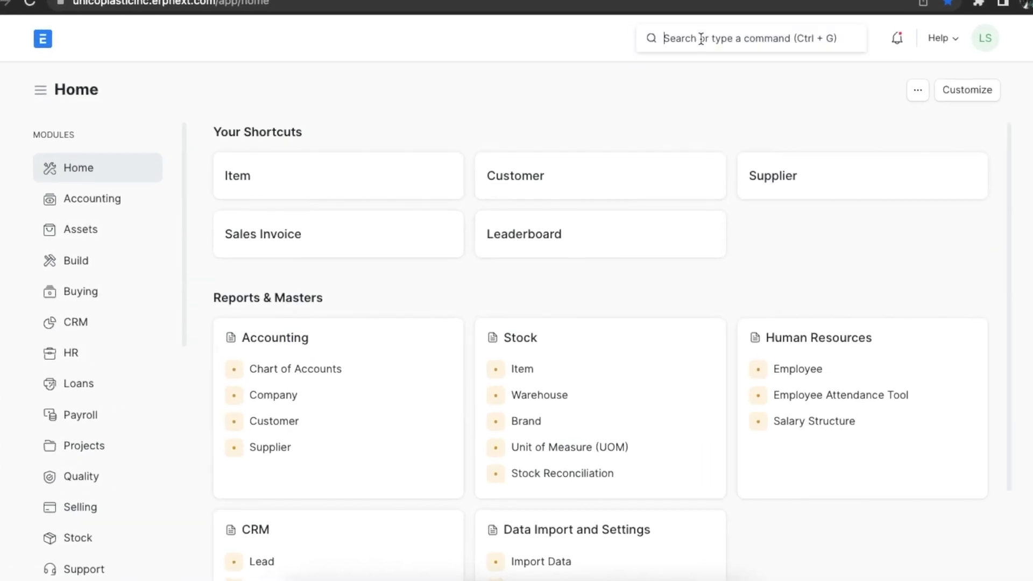
type("stock")
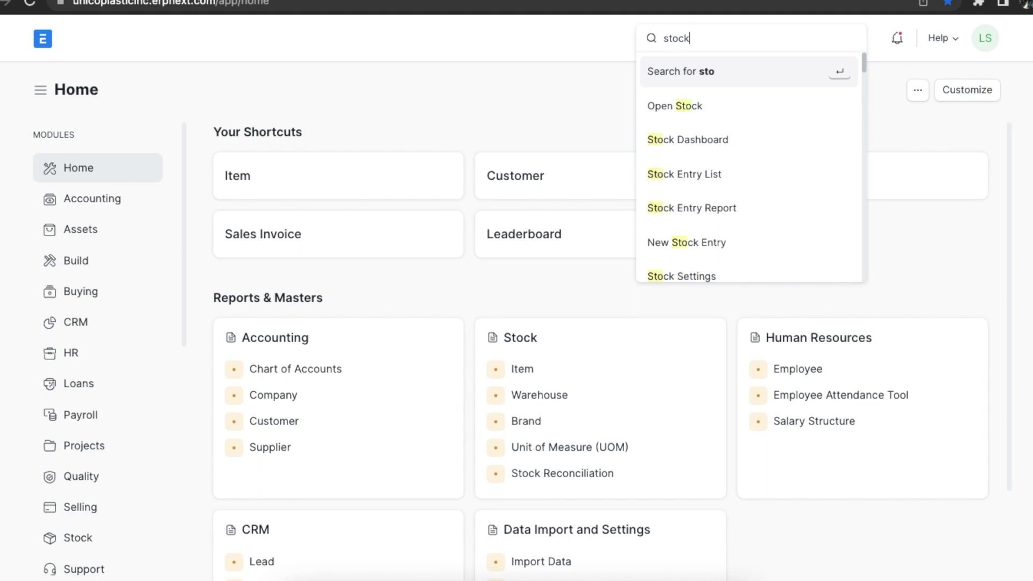
type(" en")
left_click(701, 100)
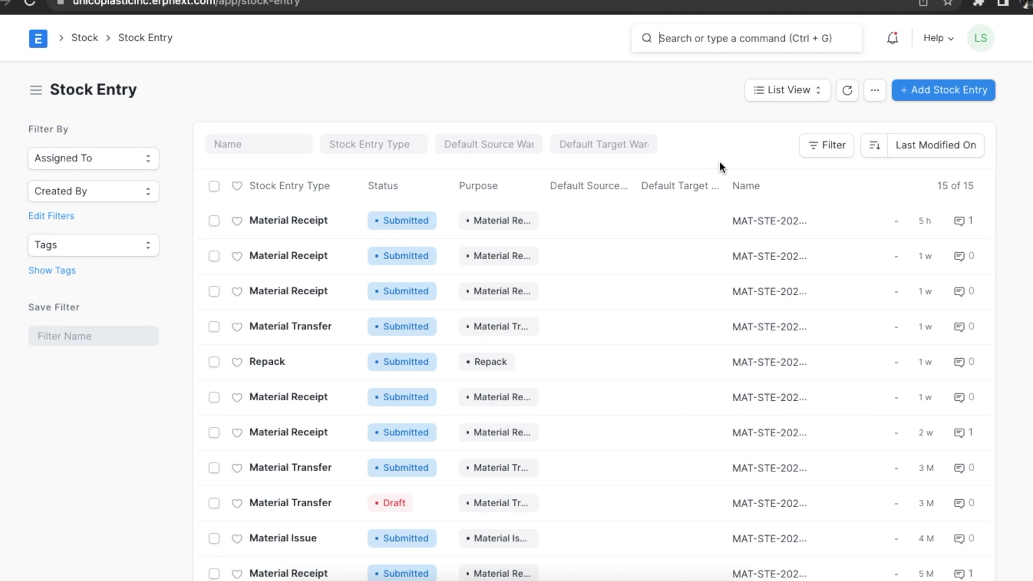
left_click(934, 98)
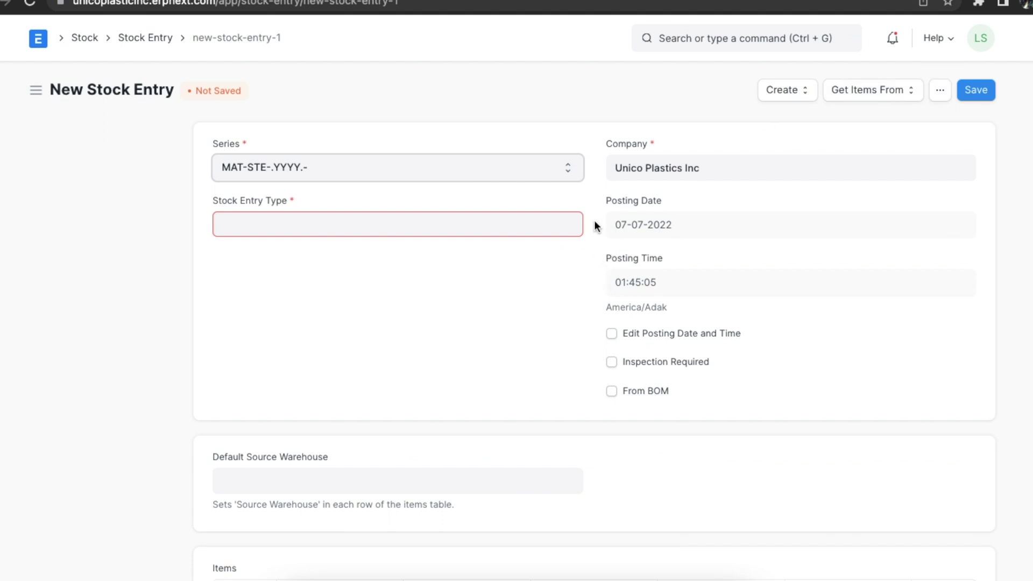
Step: Set the new stock entry's type to Material Transfer
left_click(564, 229)
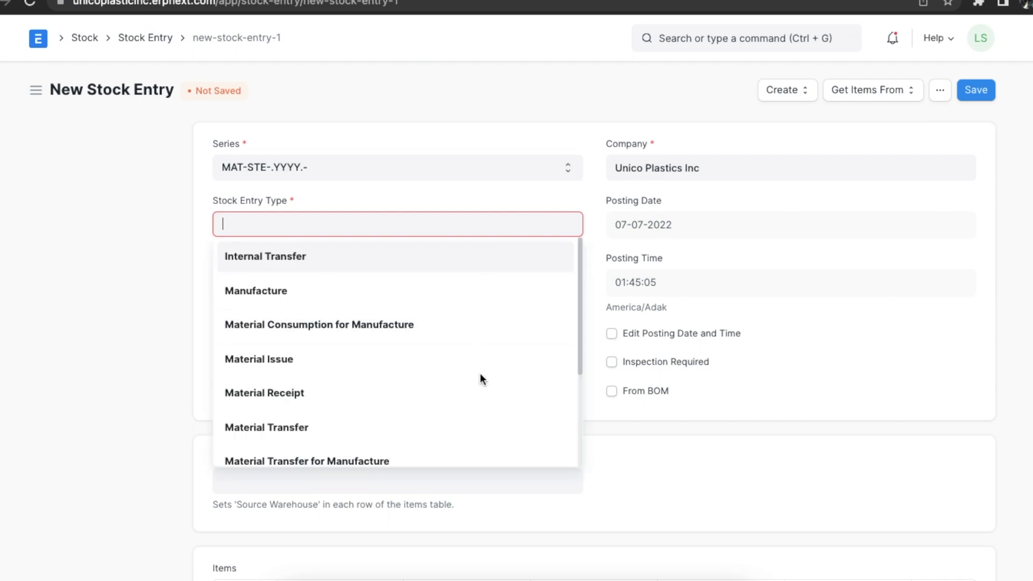
scroll(480, 375, "down", 2)
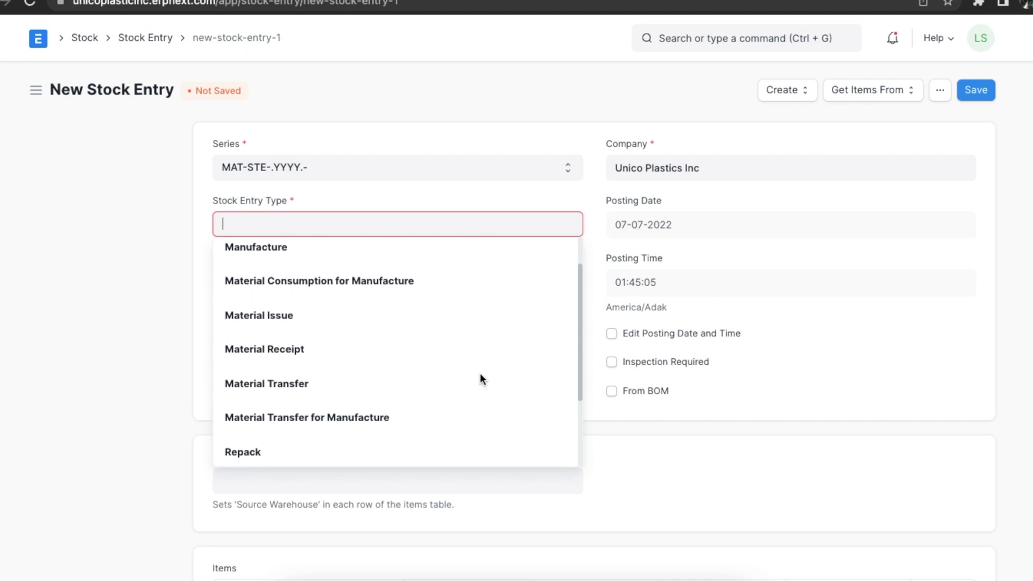
left_click(458, 356)
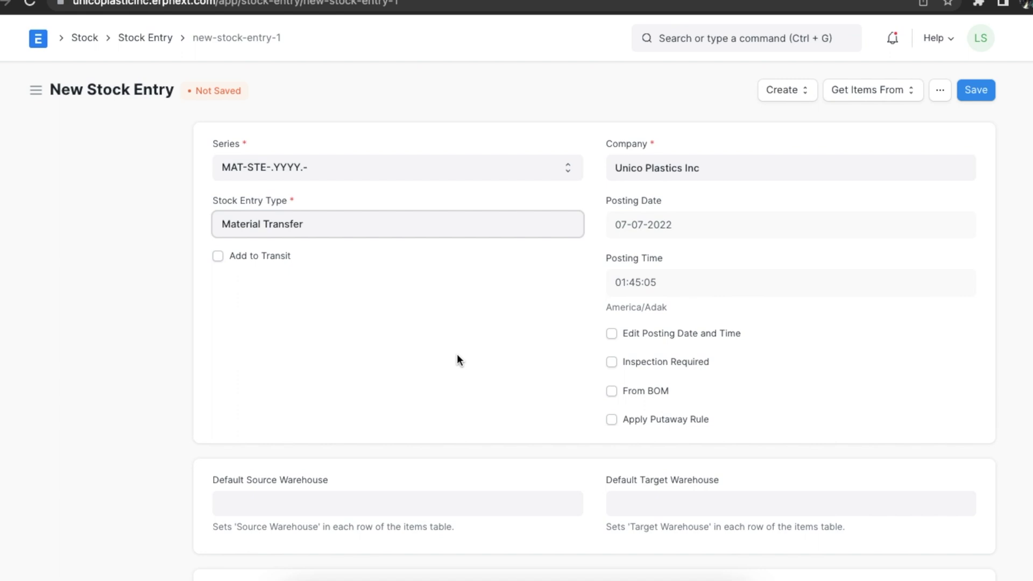
left_click(216, 257)
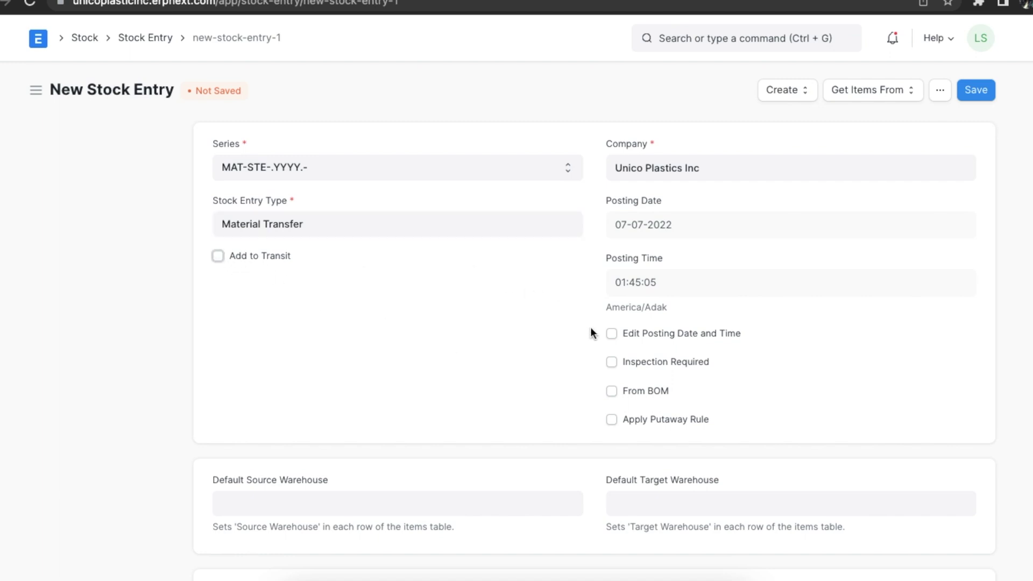
left_click(612, 333)
left_click(699, 220)
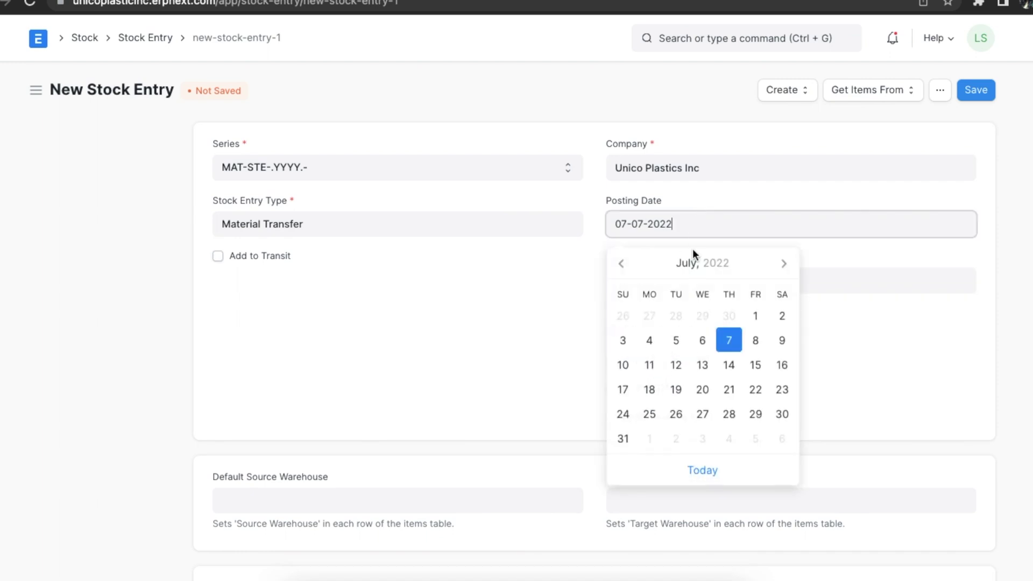
left_click(831, 262)
left_click(610, 334)
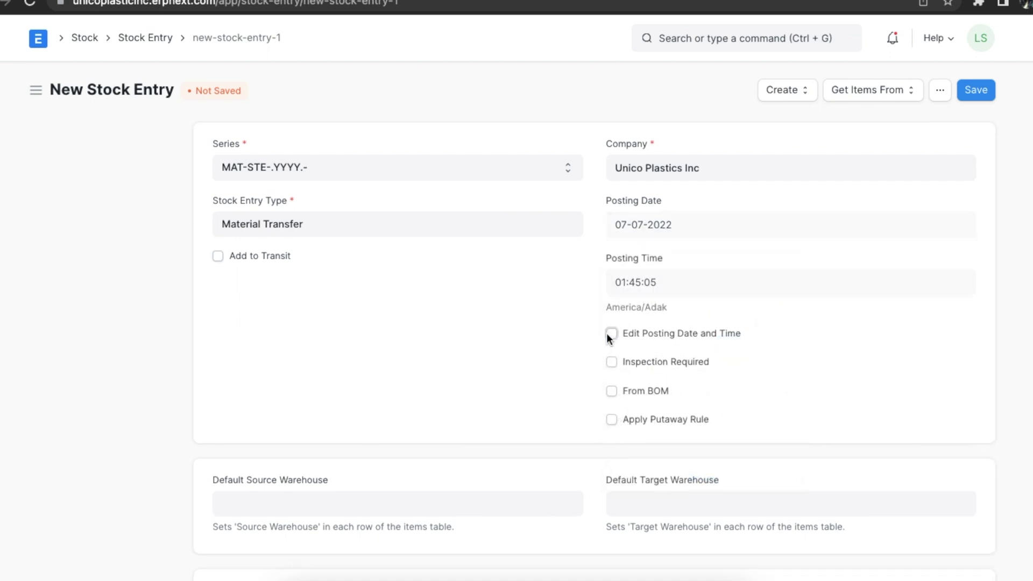
left_click(611, 363)
left_click(611, 391)
left_click(611, 391)
Step: Set the default source warehouse to Stores - UPI and the default target warehouse to Goods In Transit - UPI
scroll(583, 392, "down", 5)
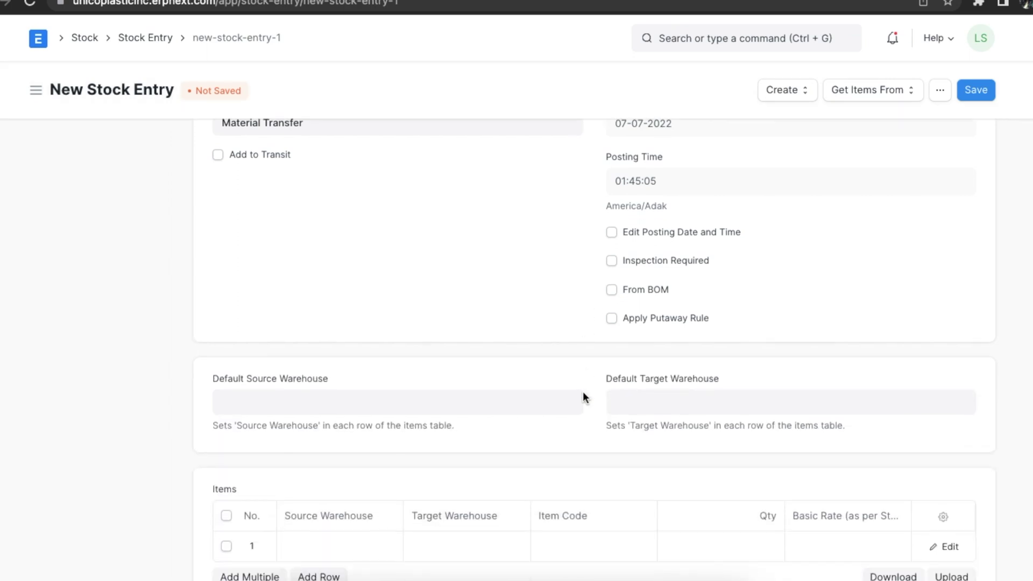
scroll(583, 392, "down", 2)
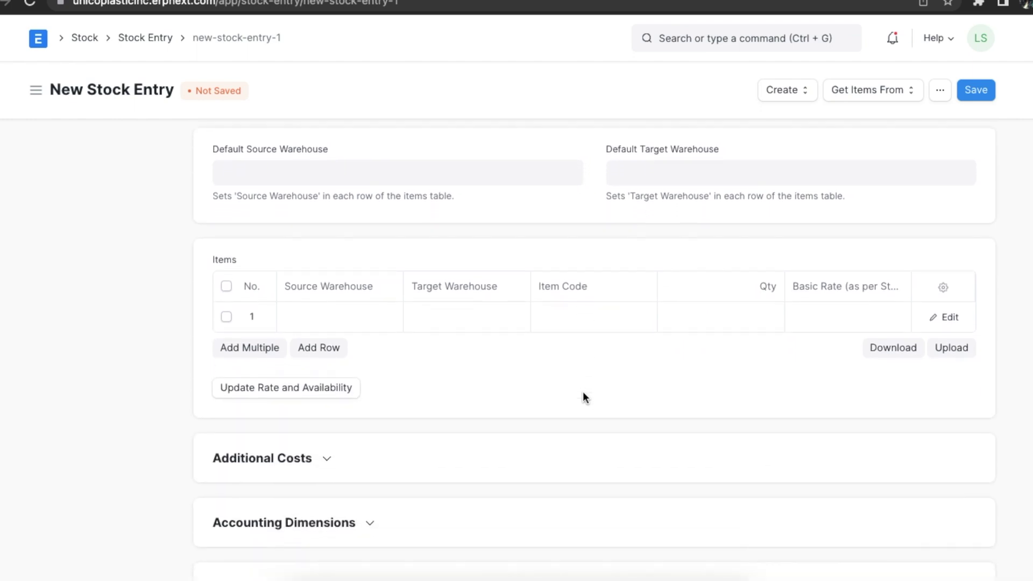
left_click(428, 178)
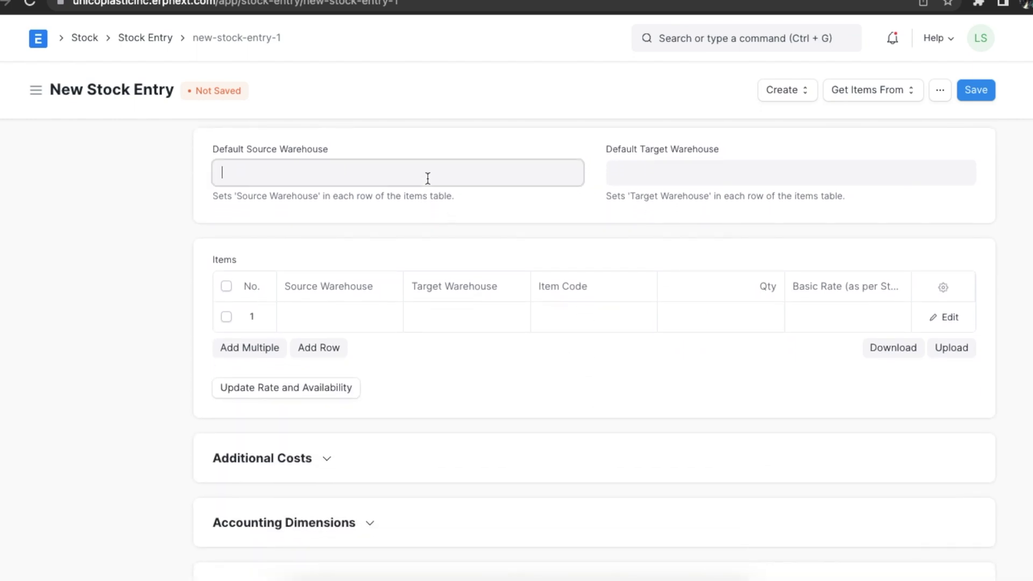
left_click(348, 392)
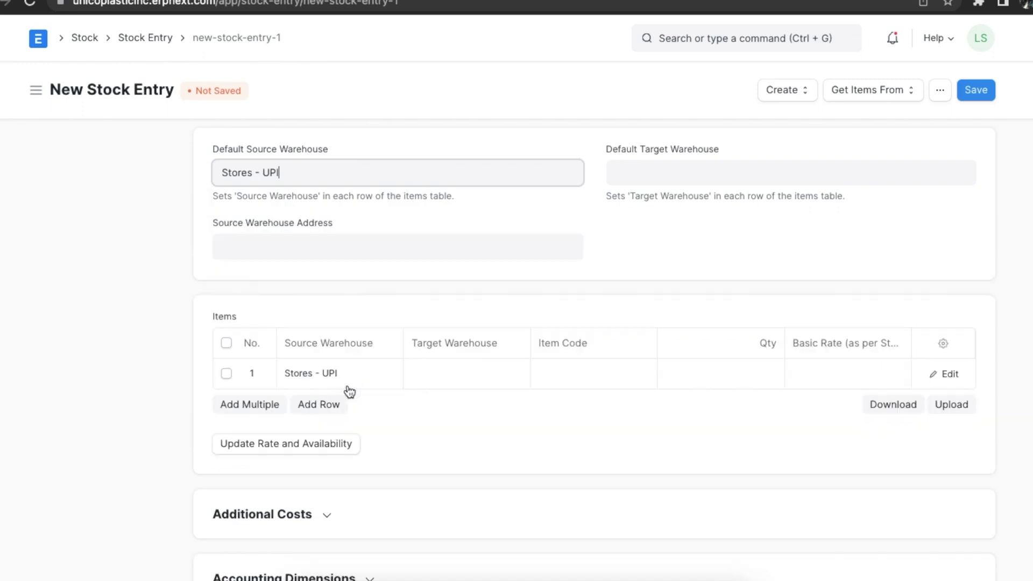
left_click(660, 171)
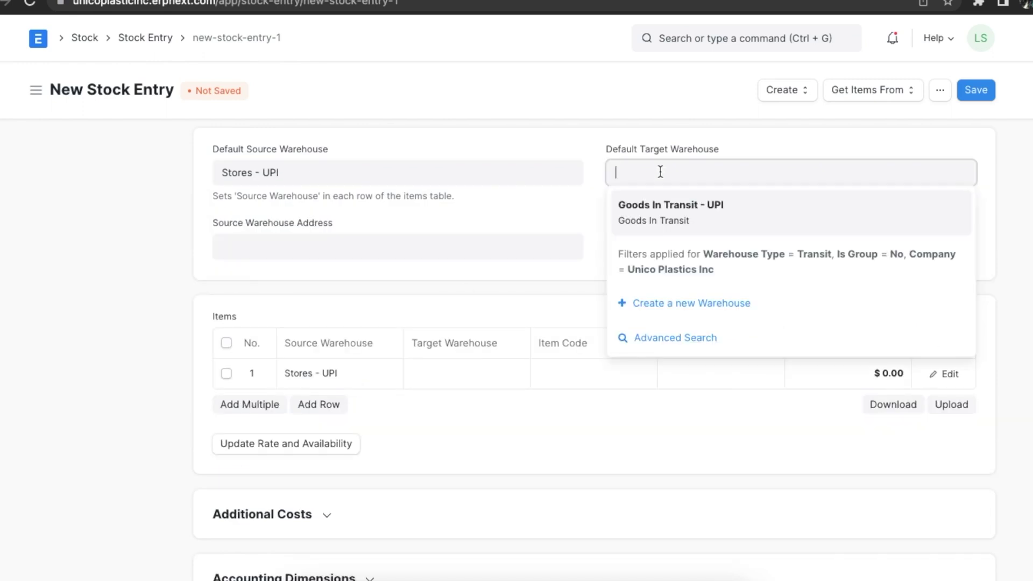
left_click(659, 207)
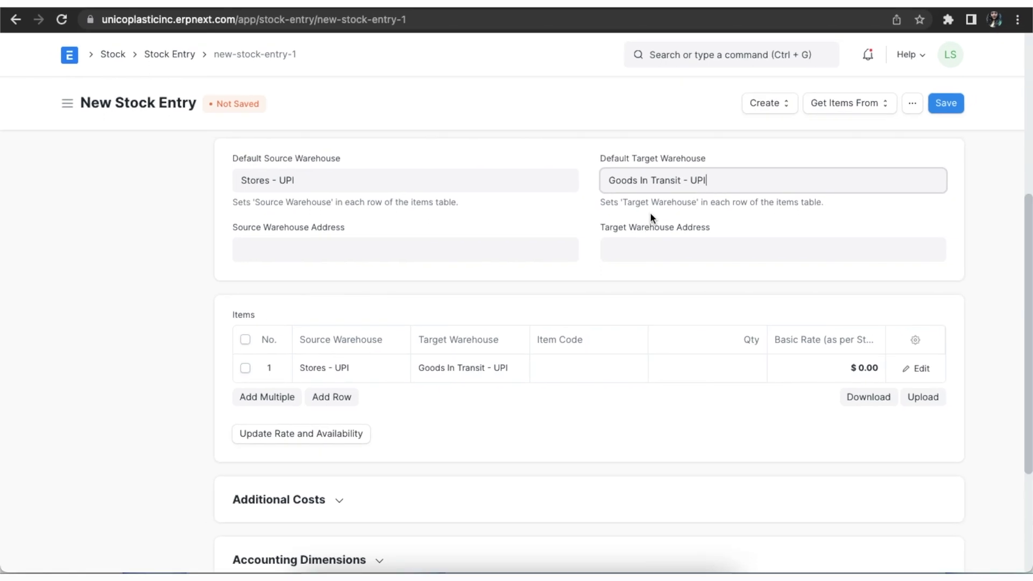
left_click(618, 284)
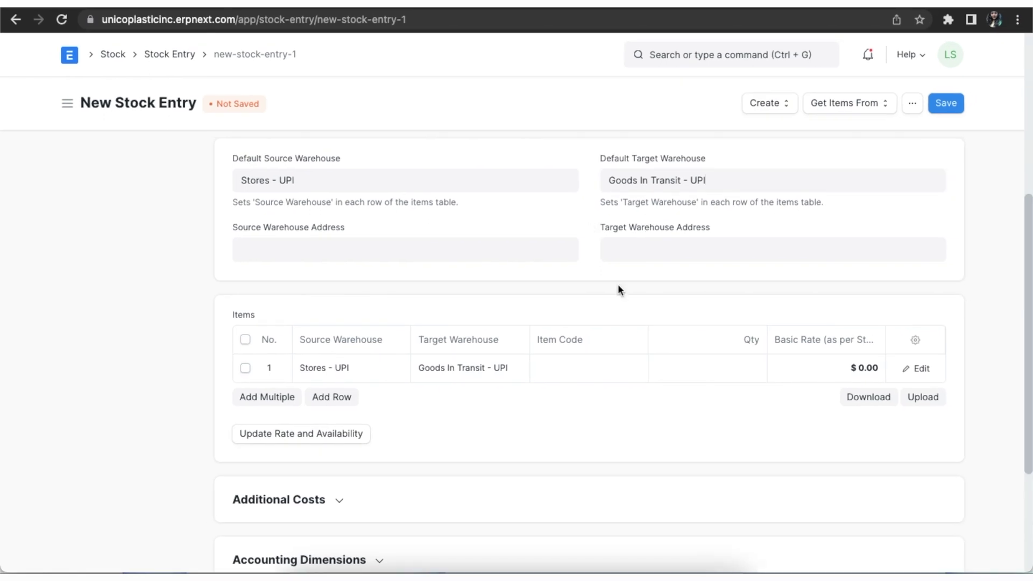
Step: Fetch the stock entry's items from the material request MAT-MR-2022-00004
scroll(618, 284, "down", 1)
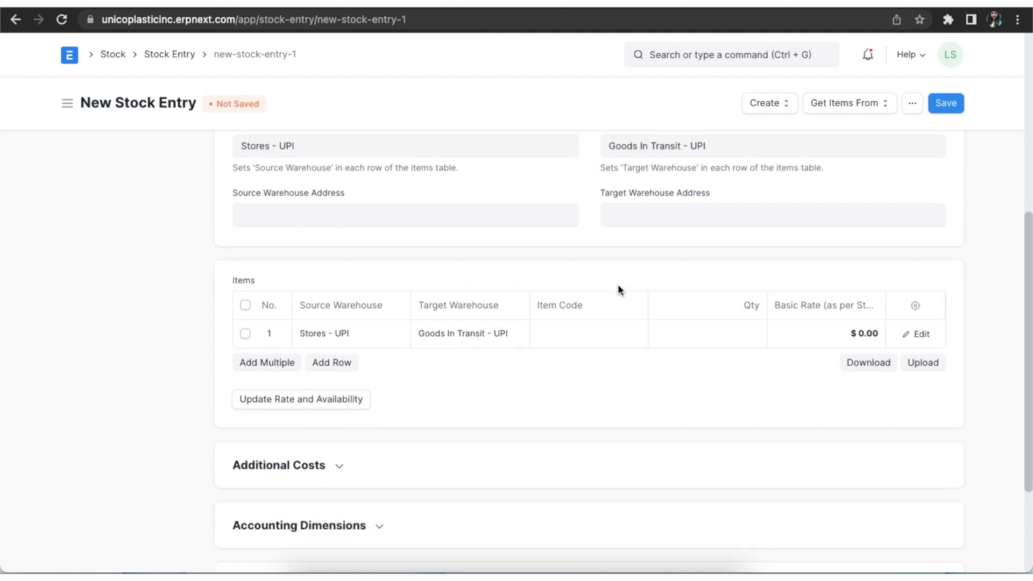
scroll(618, 284, "down", 1)
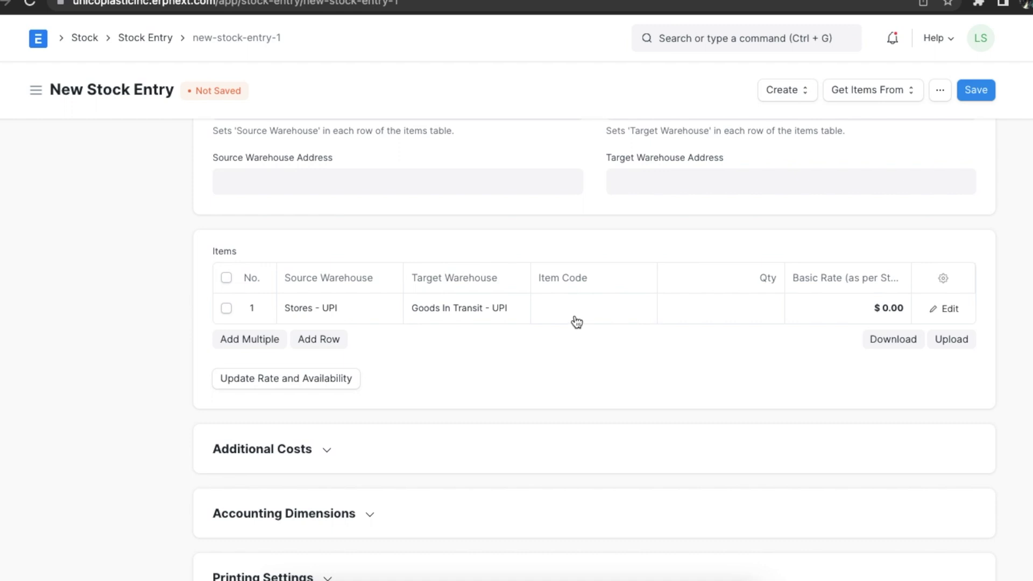
left_click(913, 97)
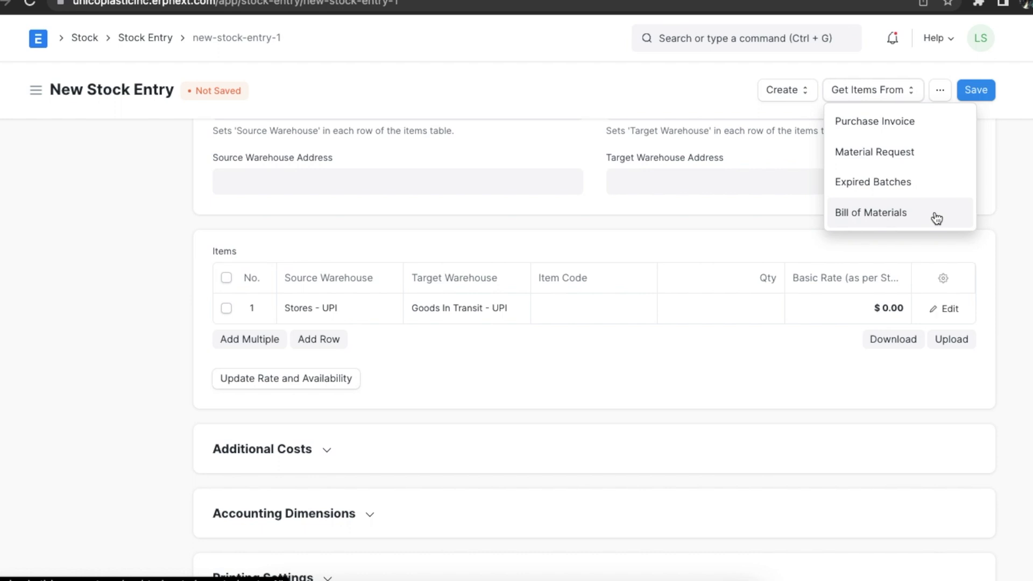
left_click(934, 153)
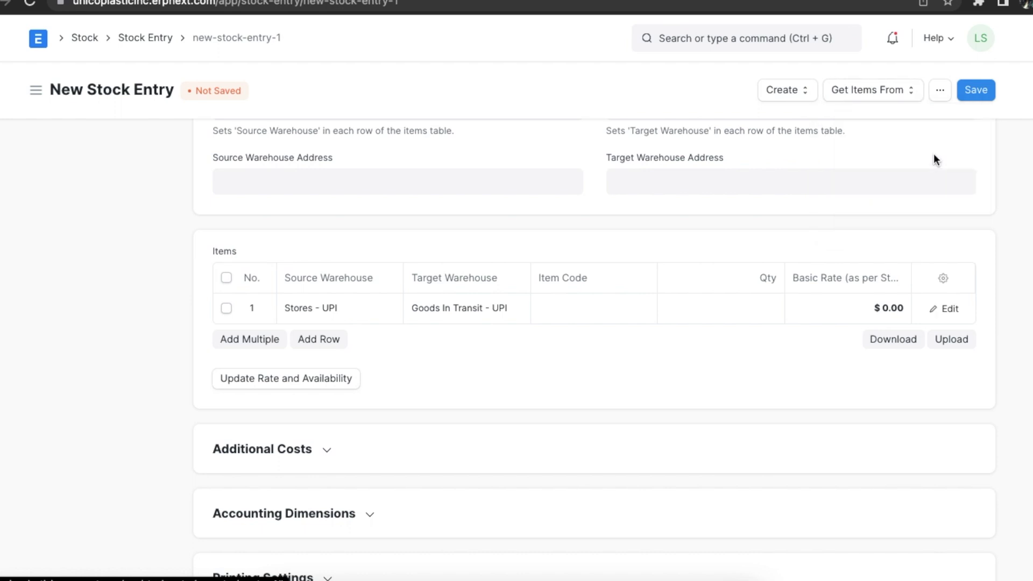
left_click(327, 291)
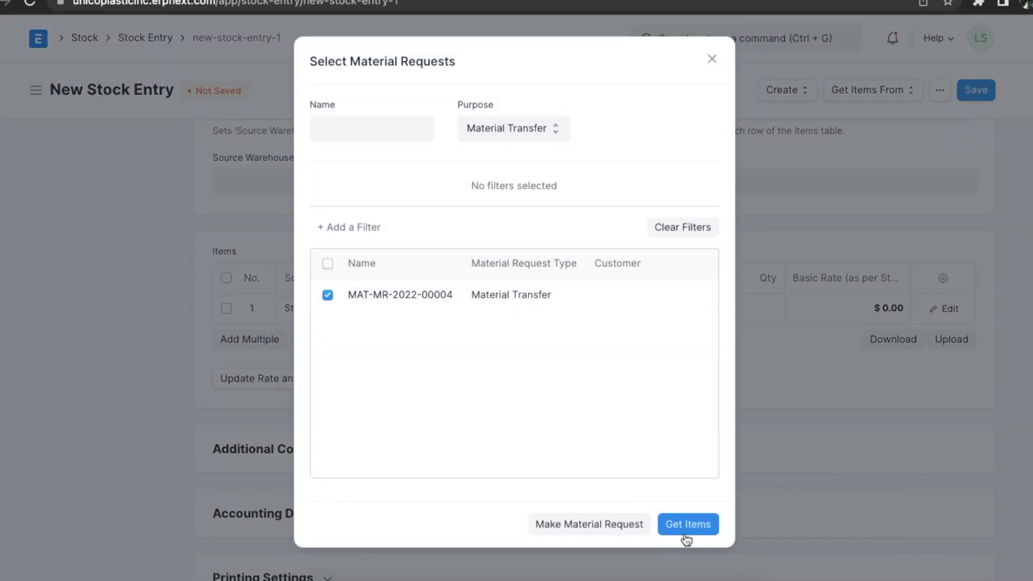
left_click(689, 525)
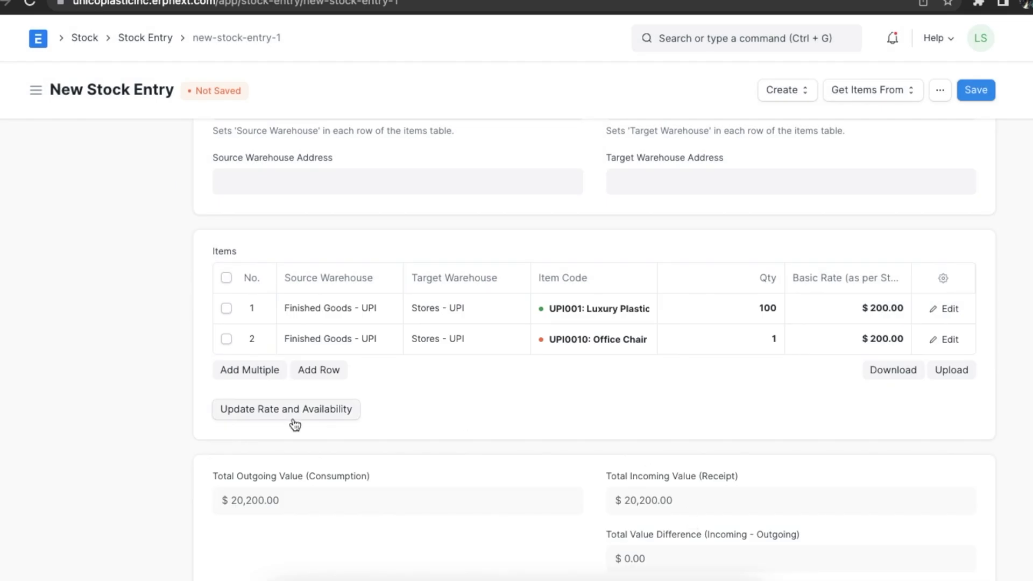
Step: Delete the UPI0010: Office Chair row from the stock entry's items table
left_click(226, 339)
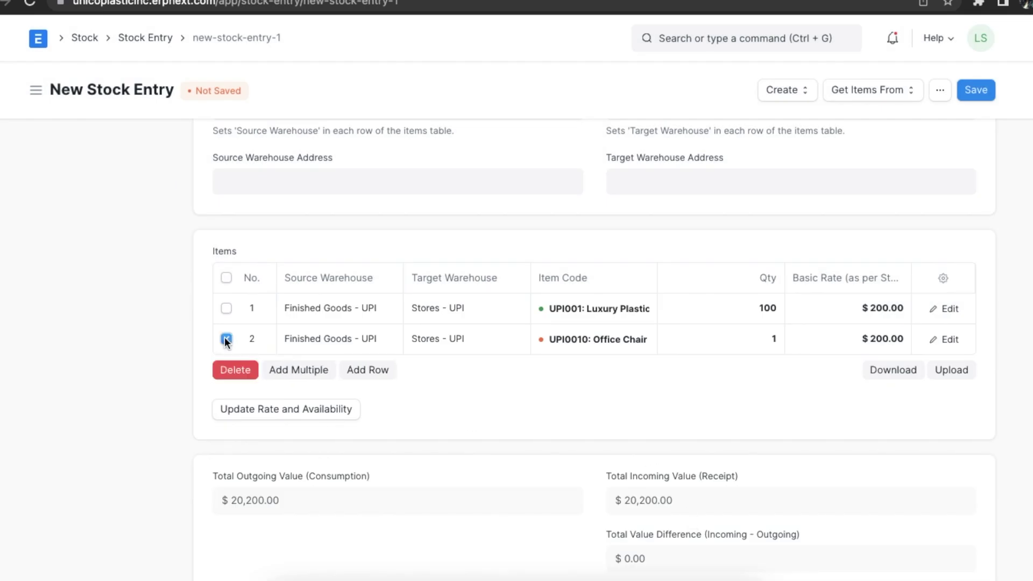
left_click(229, 376)
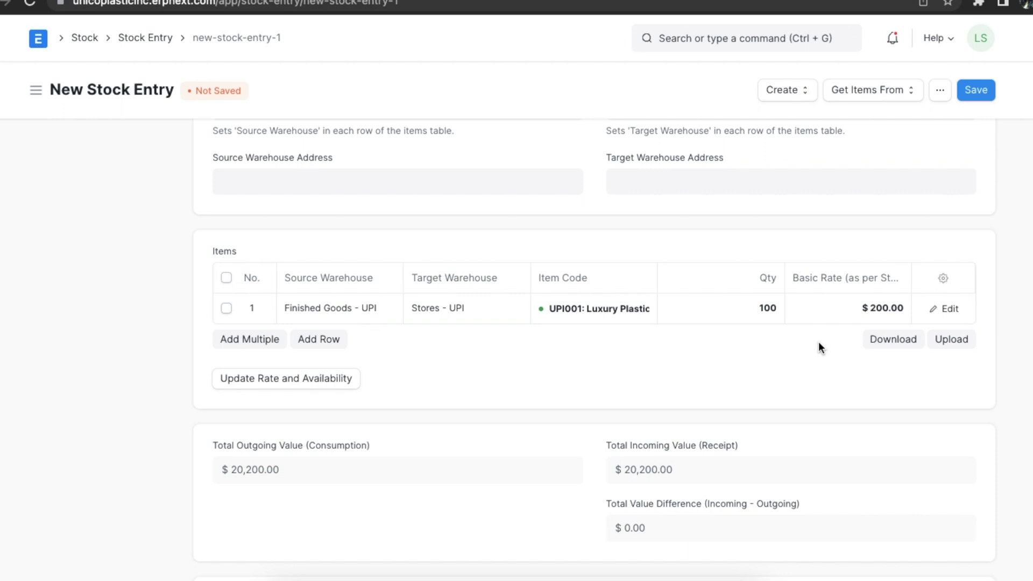
scroll(818, 343, "down", 1)
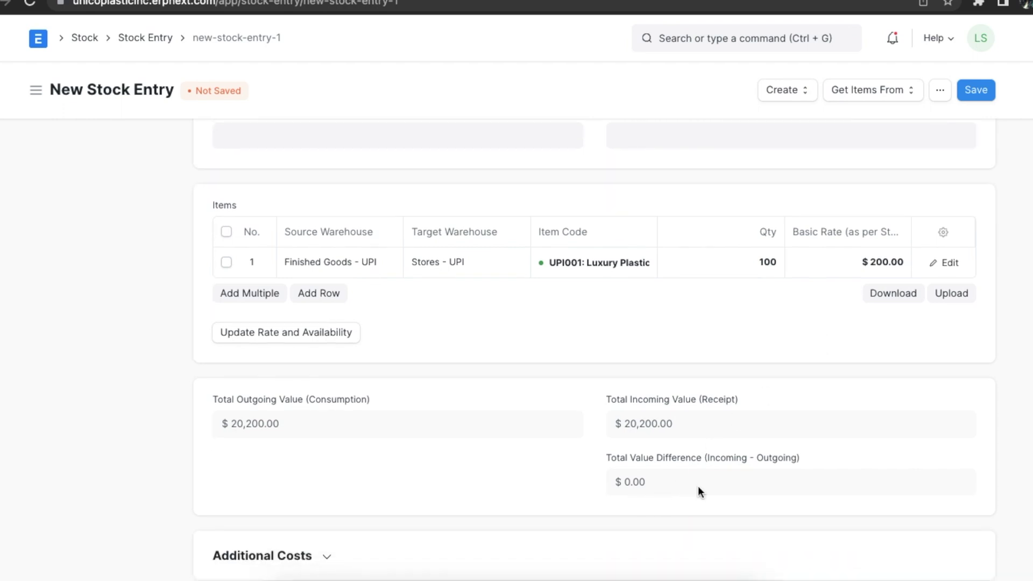
scroll(812, 299, "down", 4)
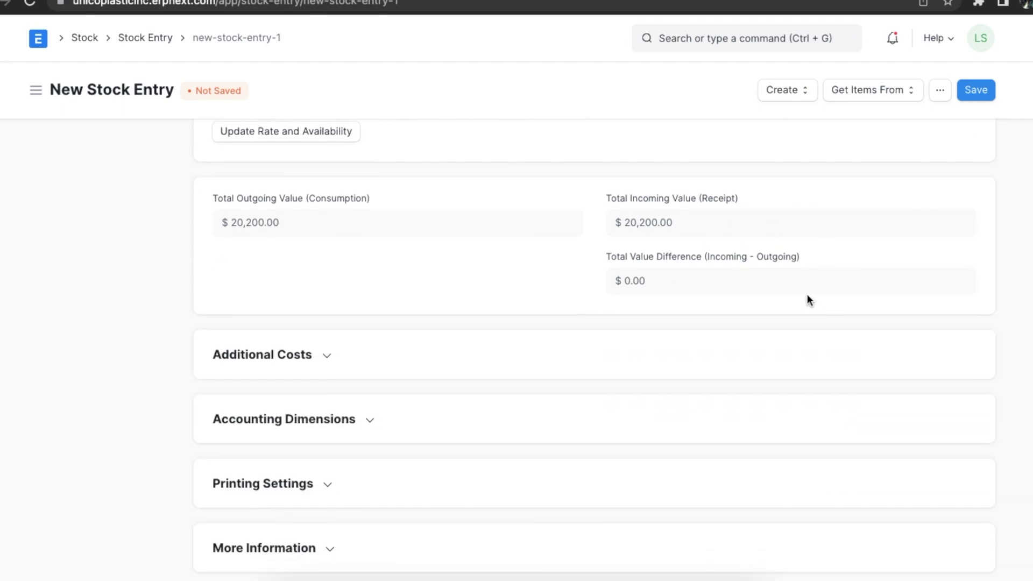
Step: Add an additional cost row to the stock entry with account Freight and Forwarding Charges - UPI, description Freight Charges and amount 100
left_click(326, 356)
left_click(250, 526)
scroll(365, 227, "down", 3)
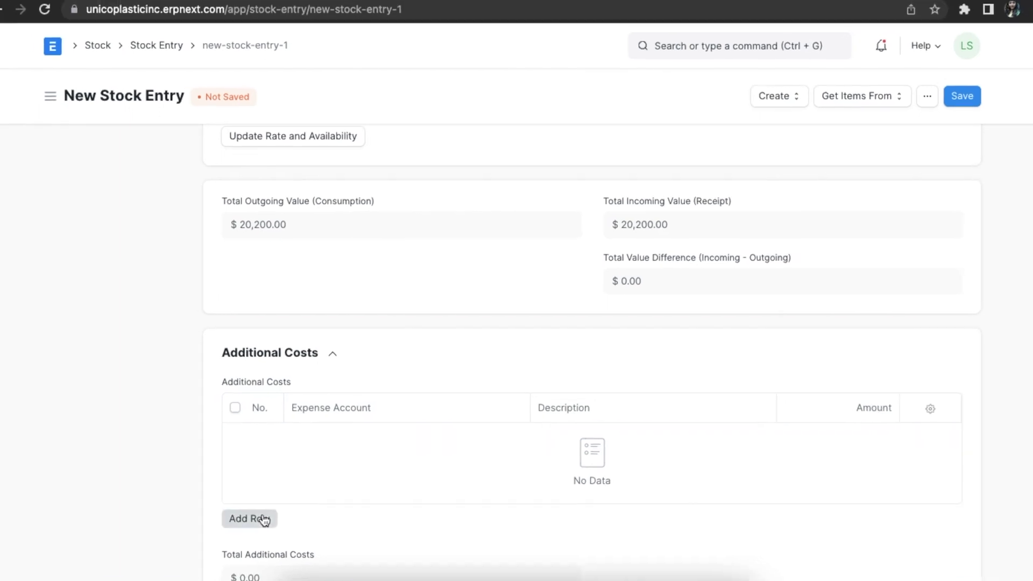
left_click(378, 215)
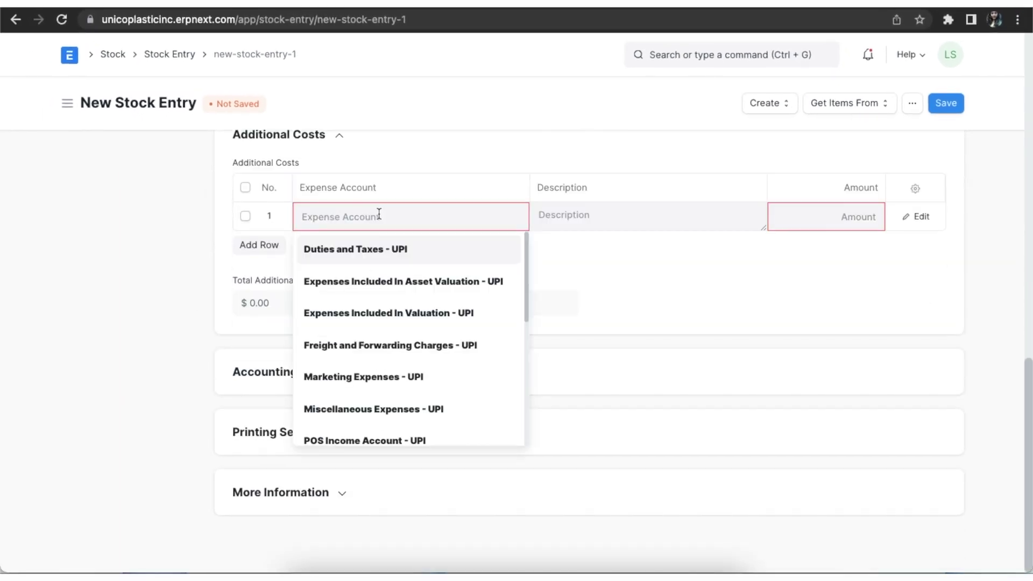
left_click(371, 350)
left_click(580, 221)
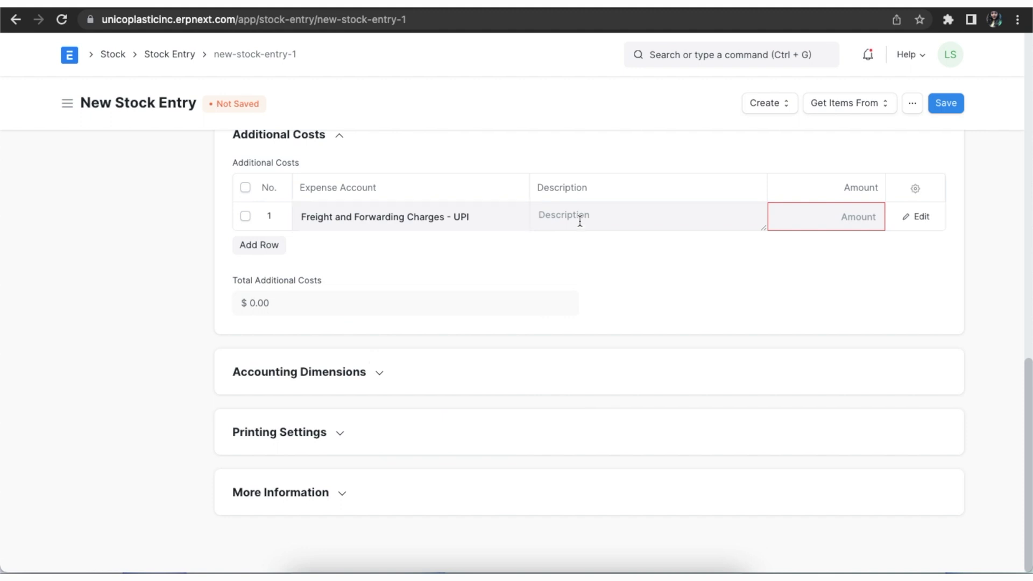
type("Freight Charges")
left_click(791, 214)
type("100")
left_click(760, 251)
scroll(760, 249, "up", 3)
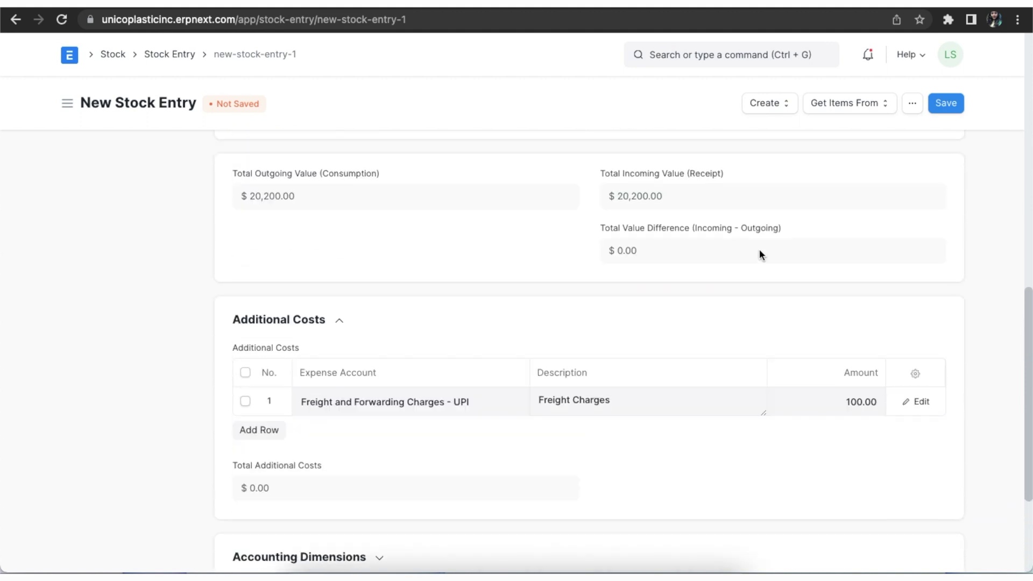
Step: Set the Branches accounting dimension of the stock entry to Cleveland
scroll(663, 255, "down", 3)
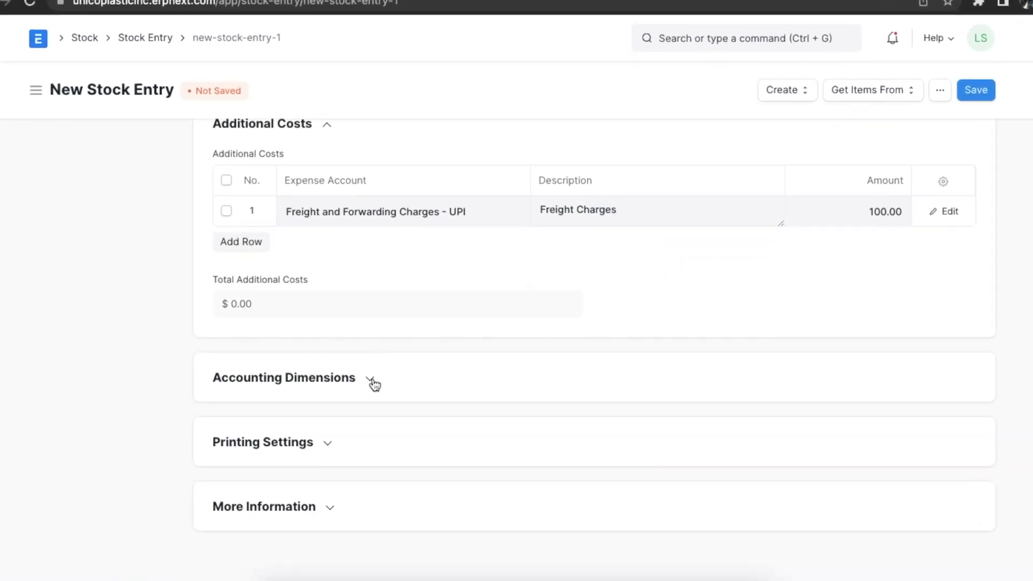
left_click(371, 381)
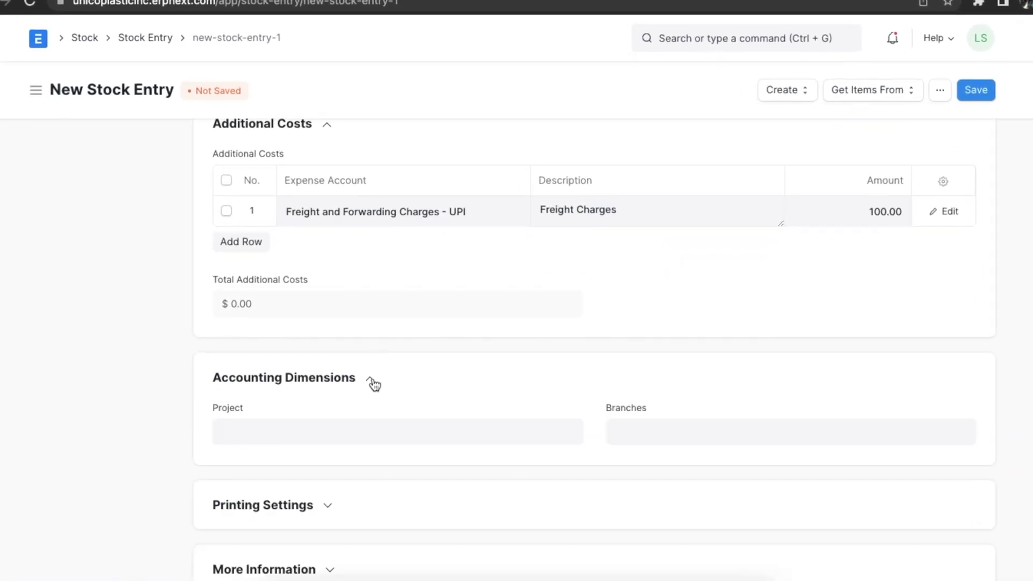
scroll(374, 384, "down", 1)
left_click(623, 371)
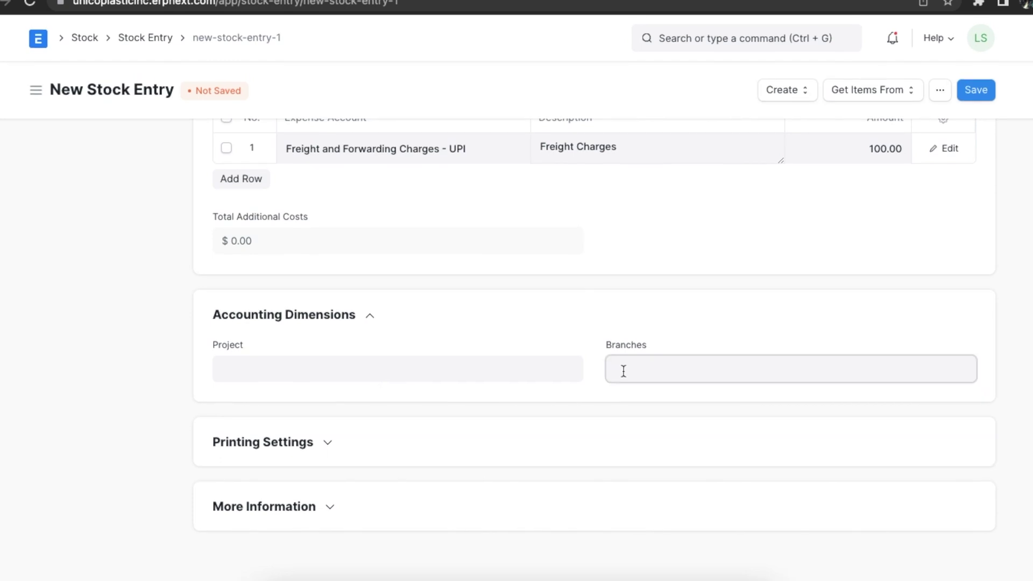
type("c")
left_click(648, 437)
Step: Examine the printing settings and the additional information of the stock entry
left_click(329, 444)
scroll(330, 444, "down", 1)
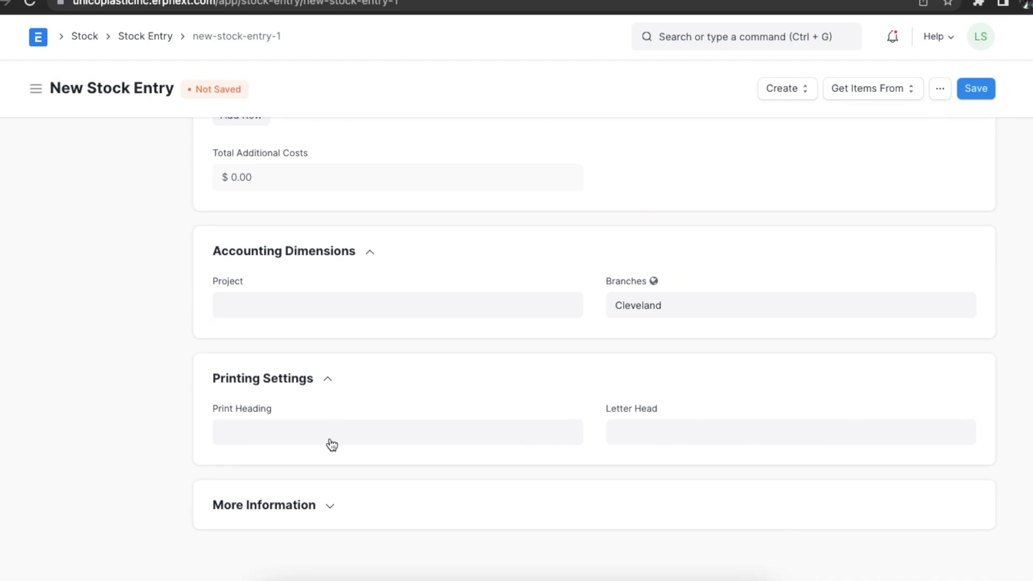
left_click(330, 509)
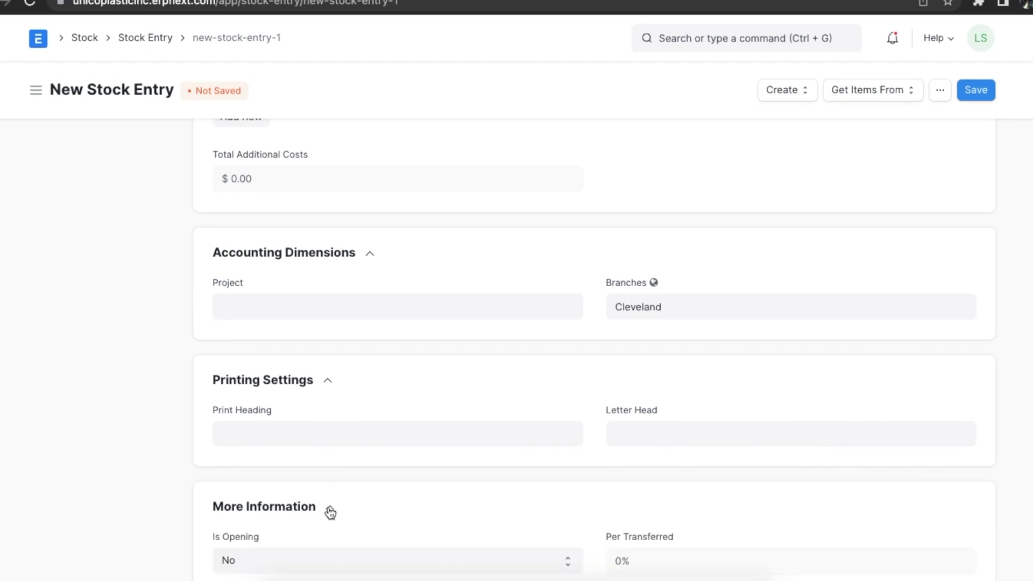
left_click(330, 511)
Step: Save the Internal Transfer stock entry and submit it, confirming the submission
scroll(680, 272, "up", 15)
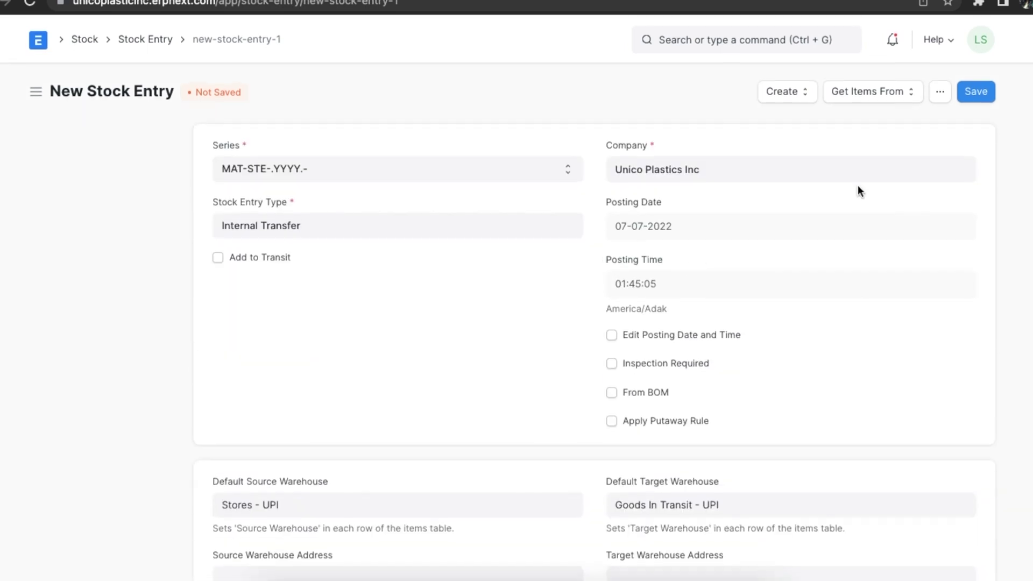
left_click(976, 90)
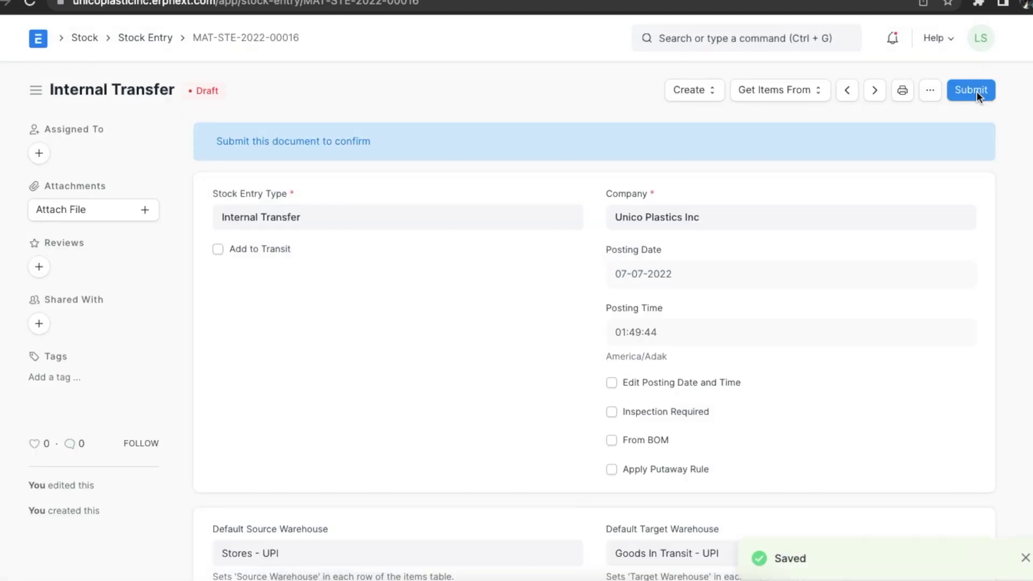
left_click(974, 90)
left_click(701, 156)
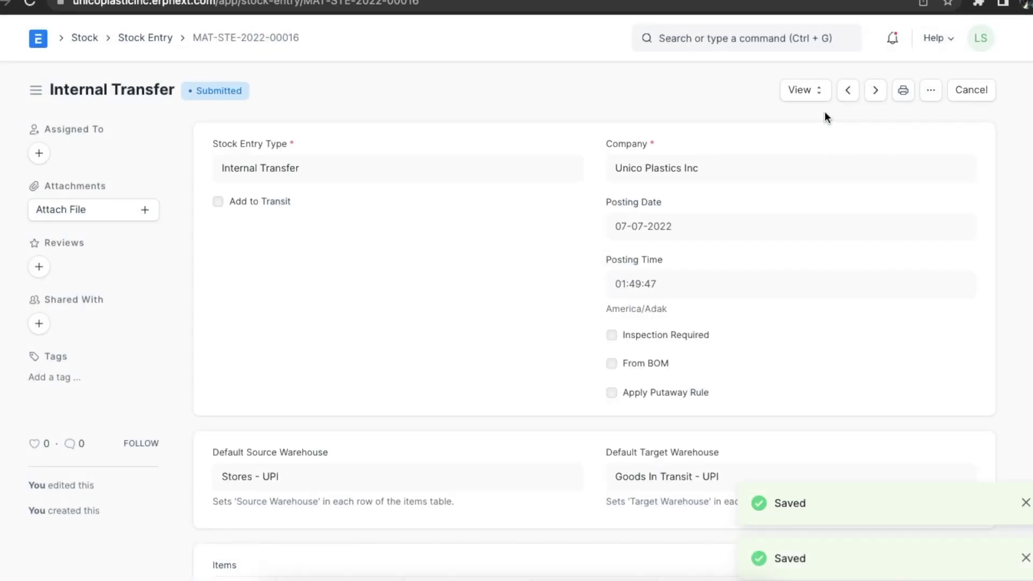
Step: Search for "stock entry" and open the Stock Entry Report
left_click(782, 39)
type("stock entry")
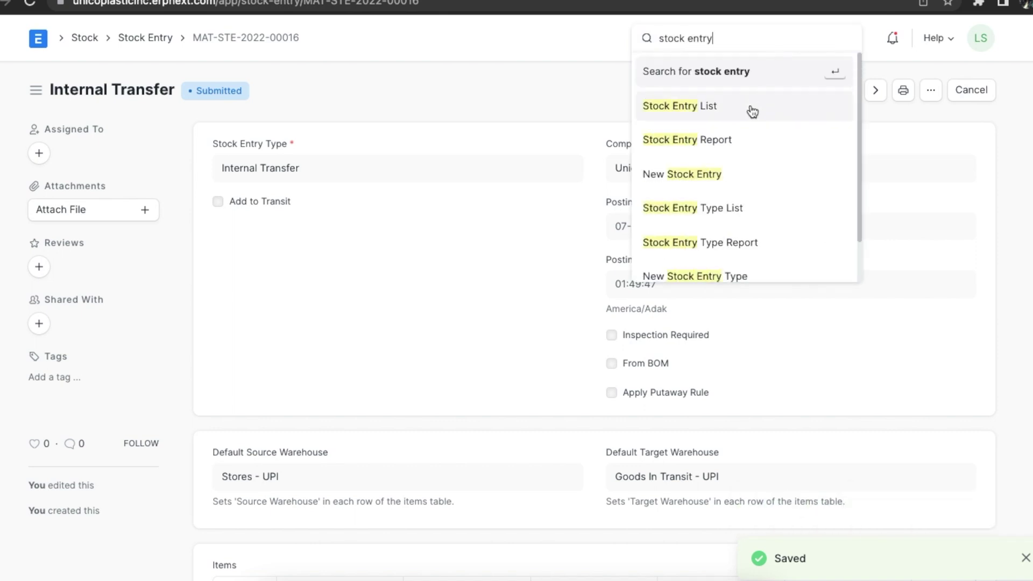
left_click(736, 141)
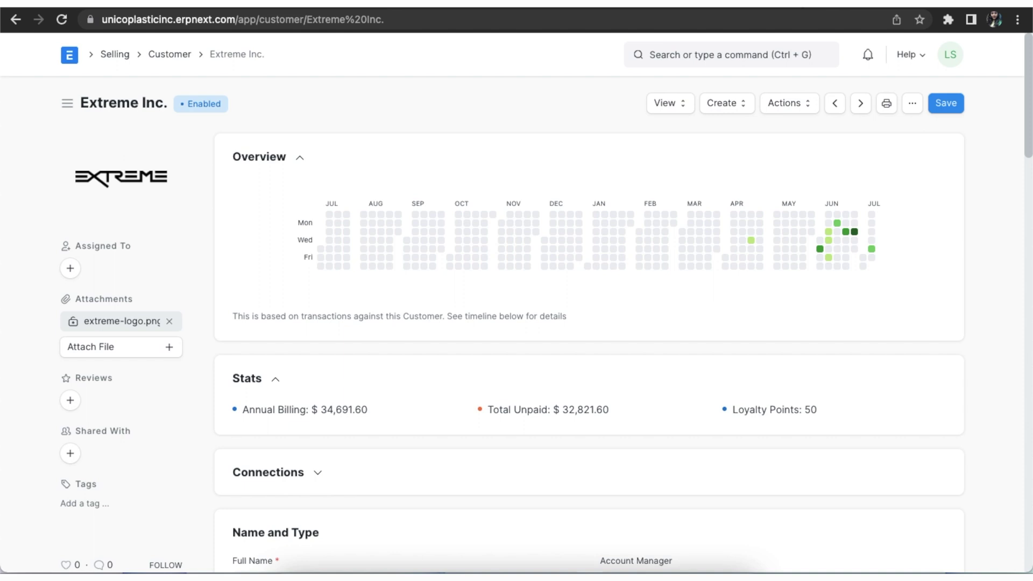
Step: Mark the customer Extreme Inc. as an internal customer representing Unico Plastics Inc and save the record
scroll(690, 289, "down", 10)
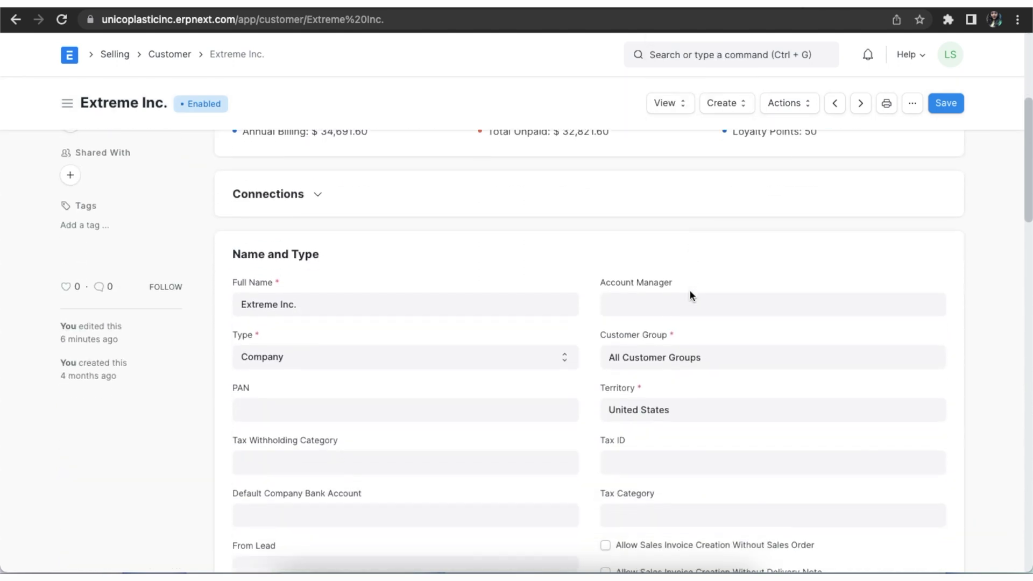
scroll(690, 296, "down", 1)
left_click(606, 338)
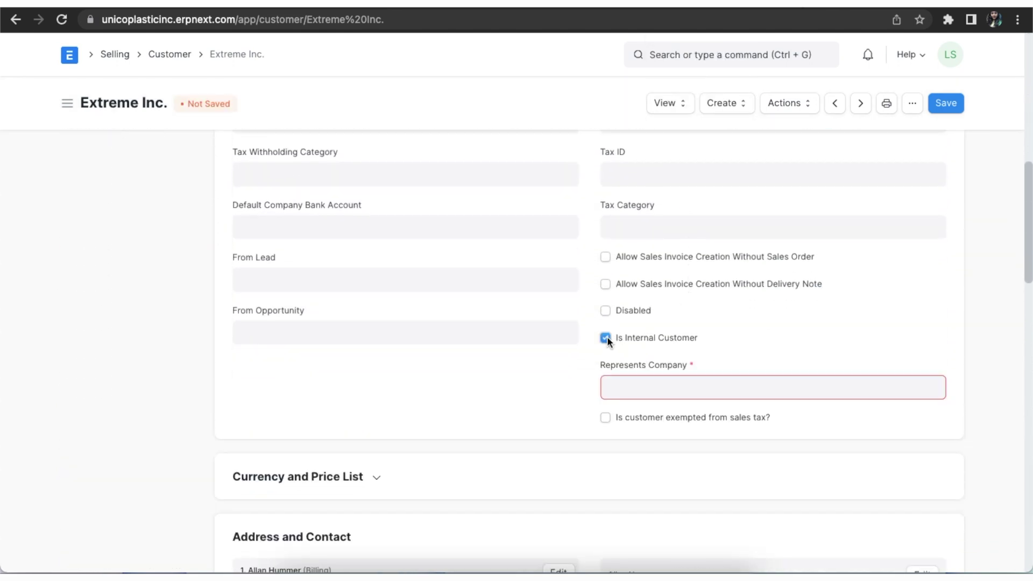
left_click(625, 384)
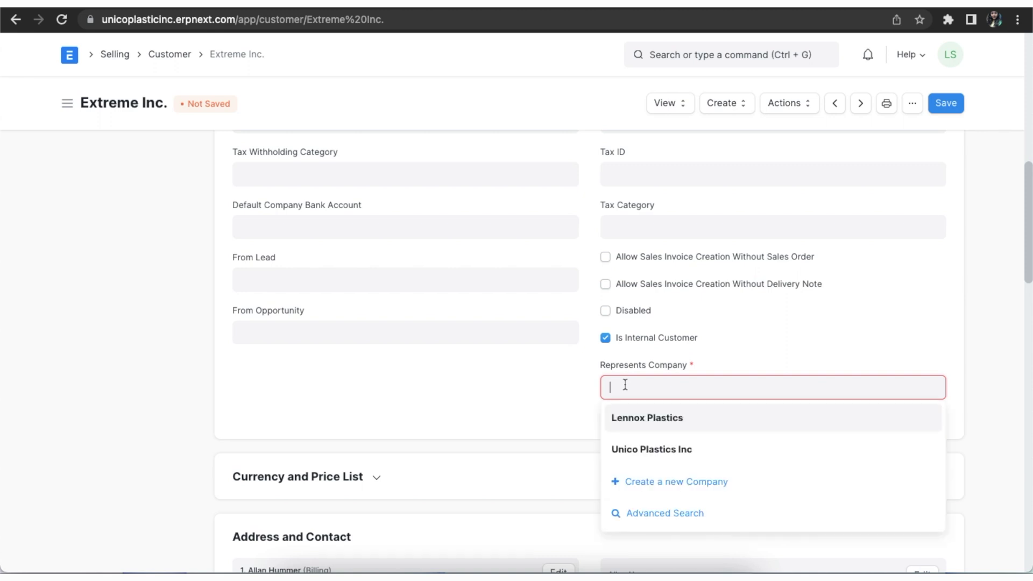
left_click(635, 444)
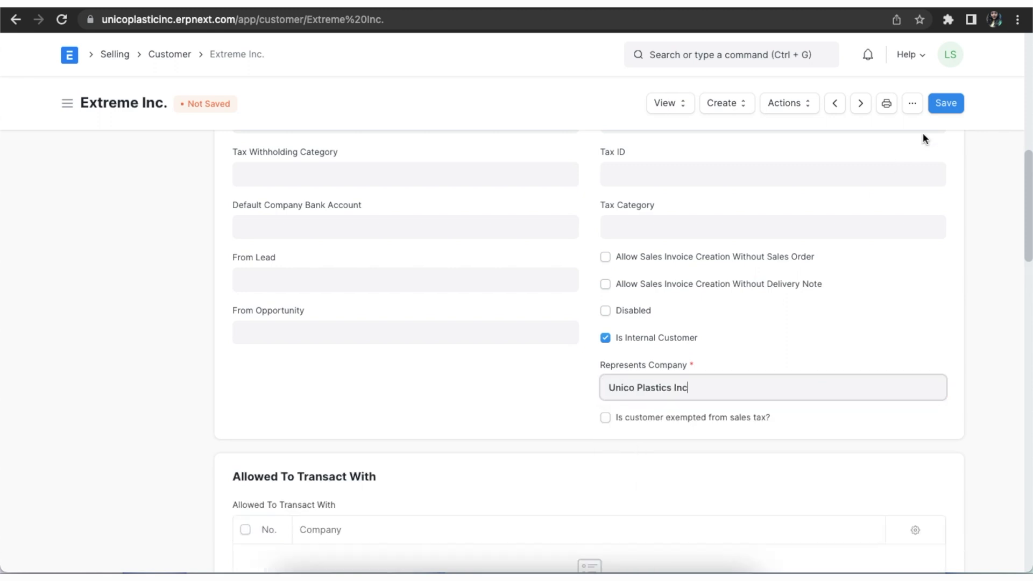
left_click(946, 104)
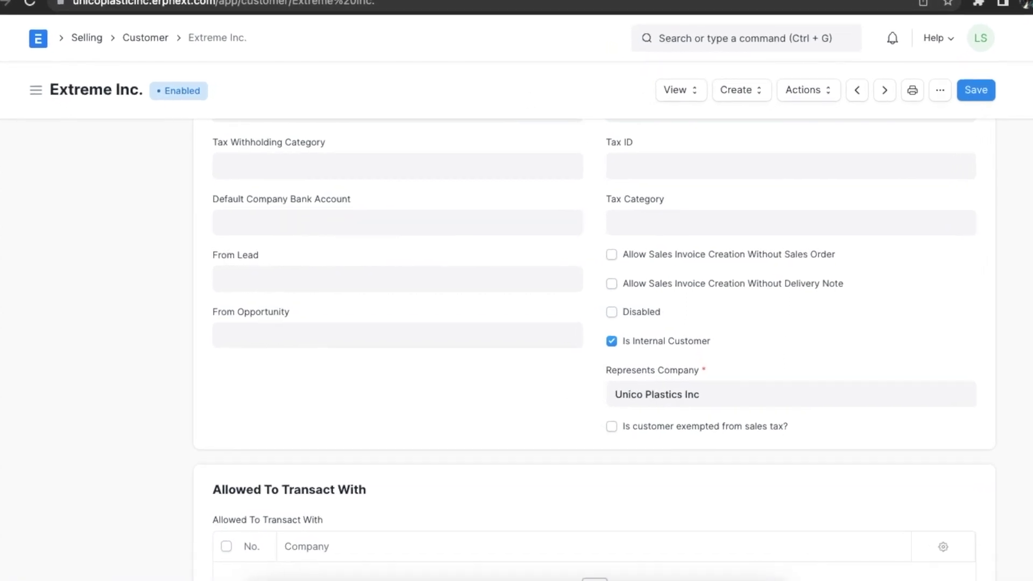
Step: Allow material transfer from delivery note to sales invoice in Stock Settings and save the settings
left_click(457, 0)
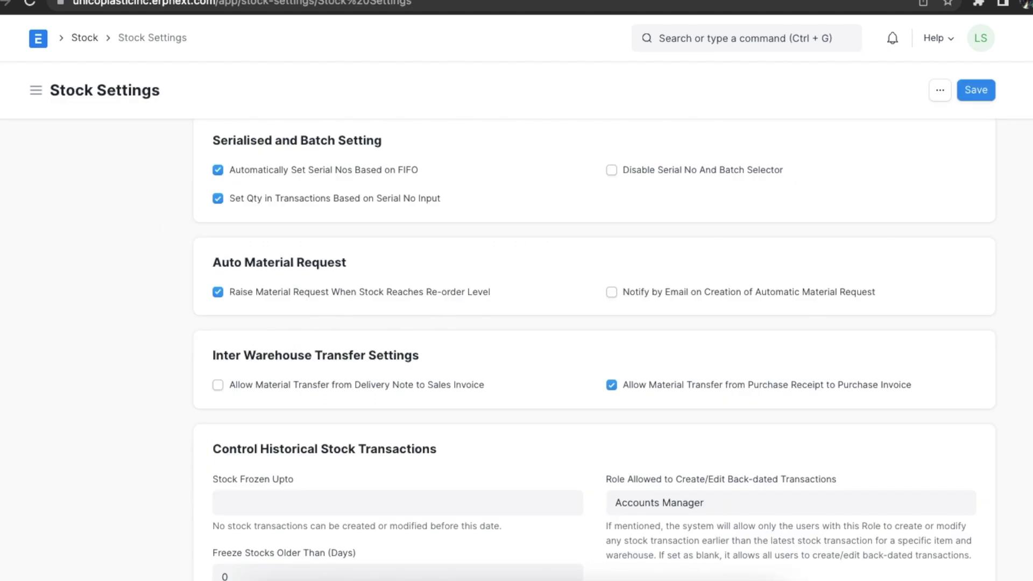
scroll(375, 376, "down", 3)
scroll(374, 373, "down", 2)
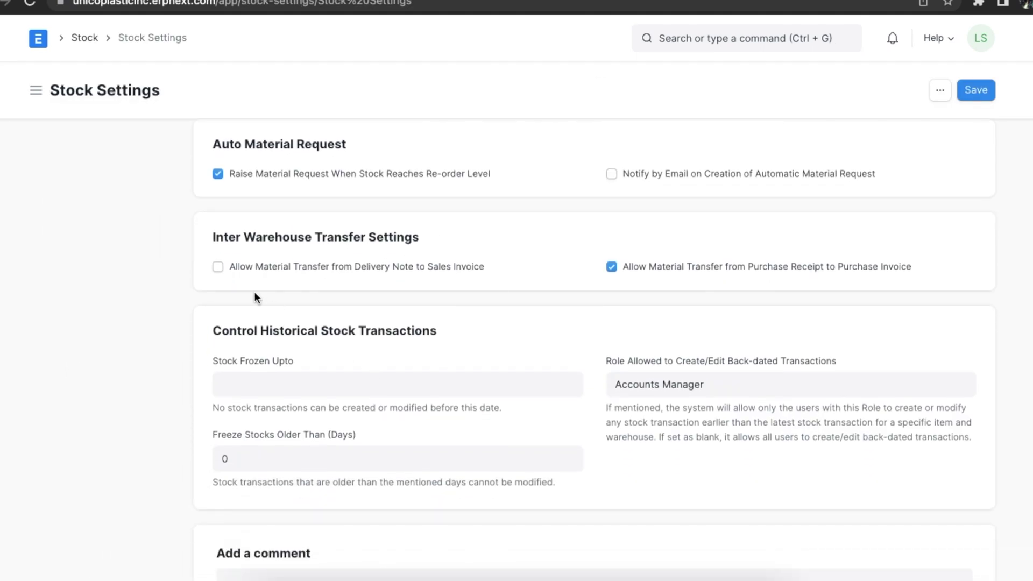
left_click(218, 267)
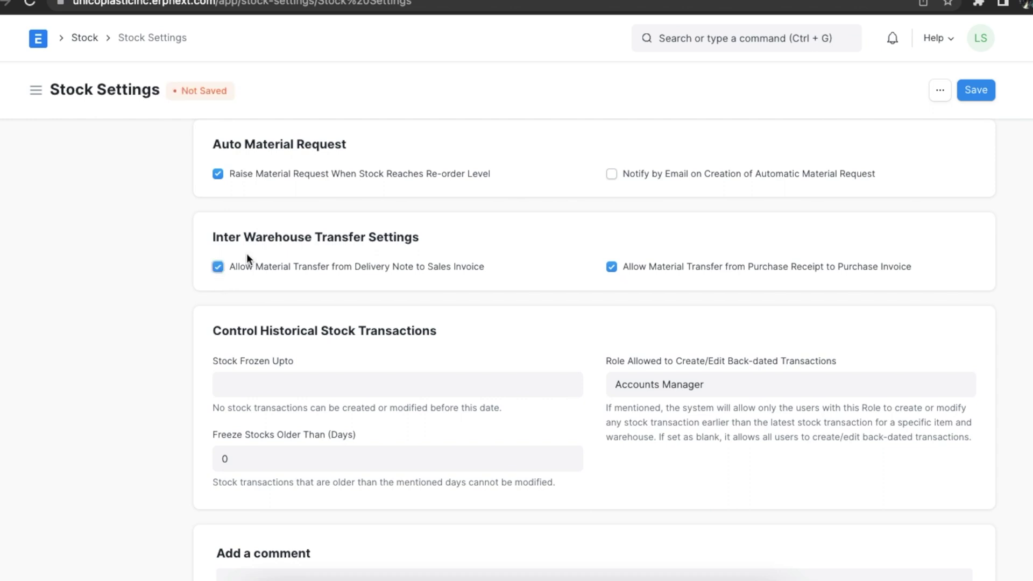
left_click(977, 90)
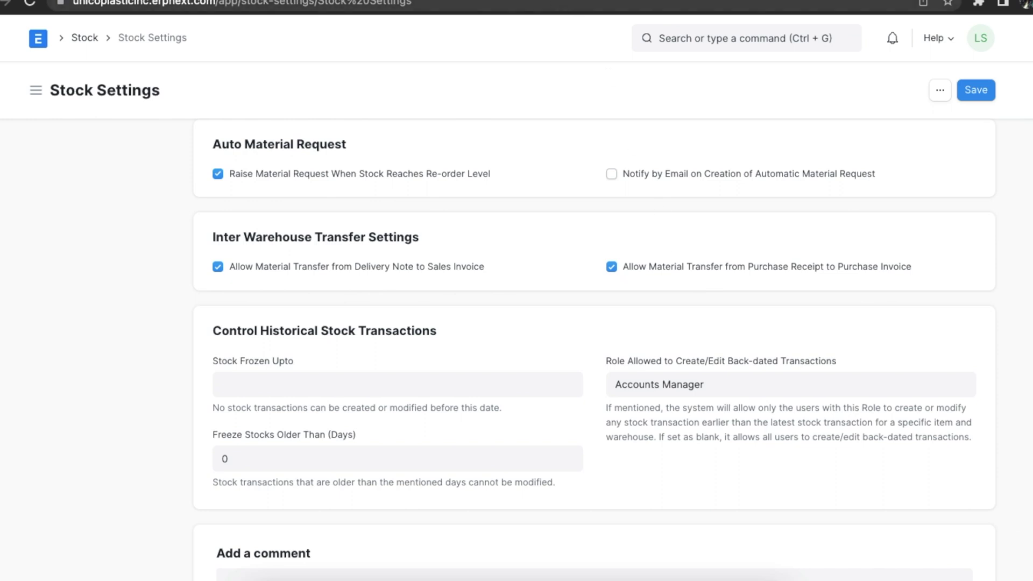
Step: Create a new delivery note with Extreme Inc. as the customer
left_click(688, 38)
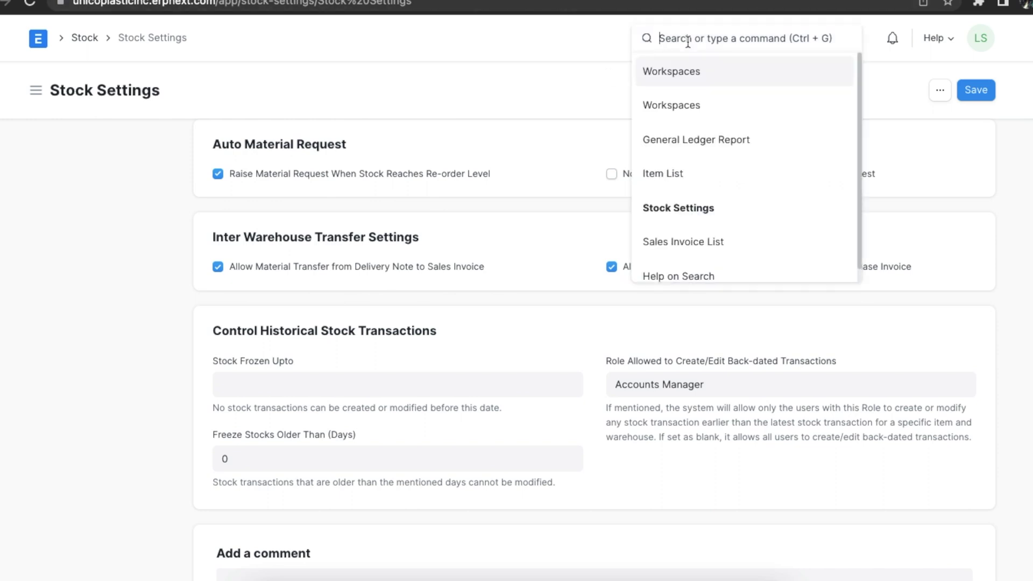
type("delivery")
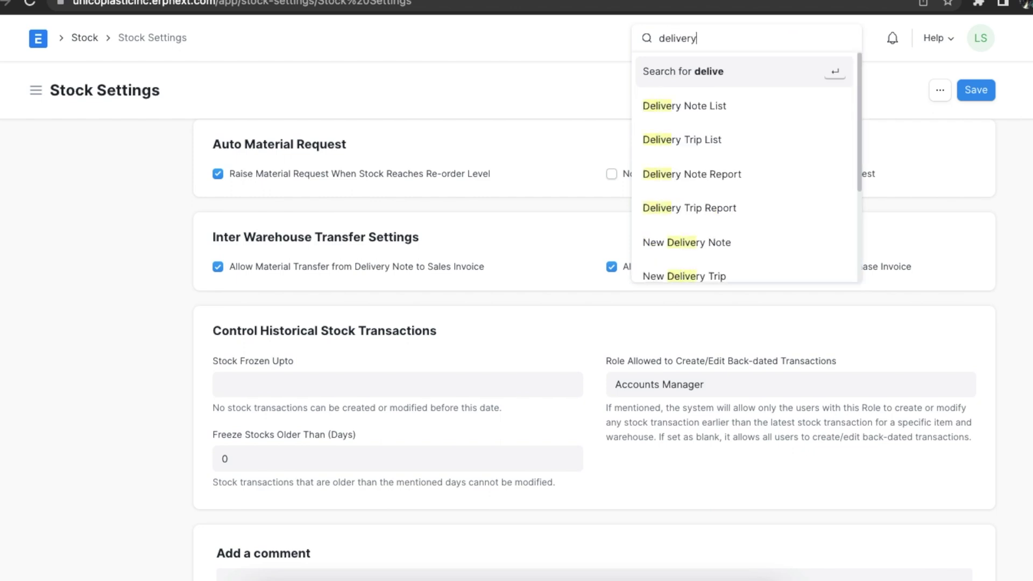
left_click(677, 114)
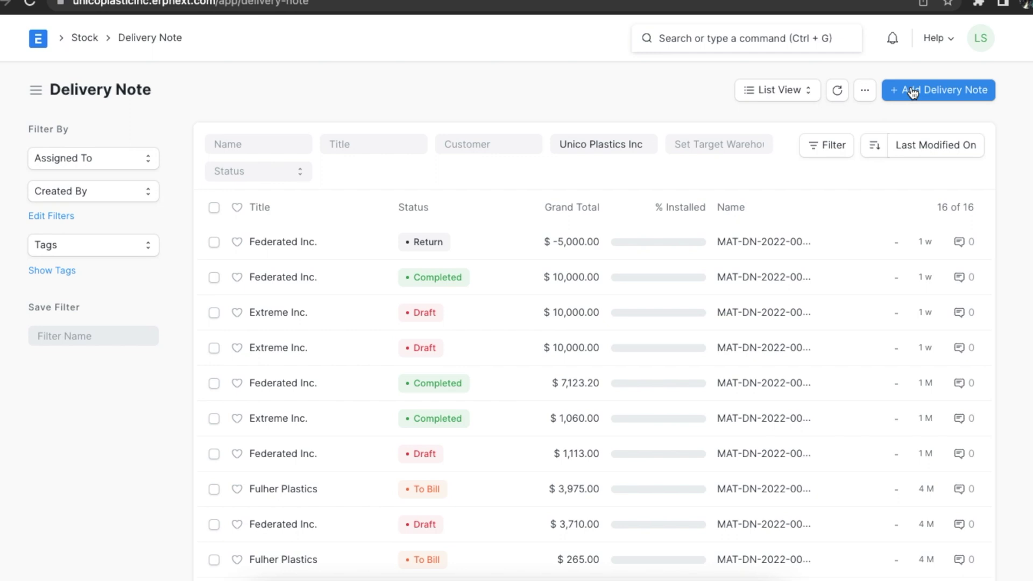
left_click(913, 91)
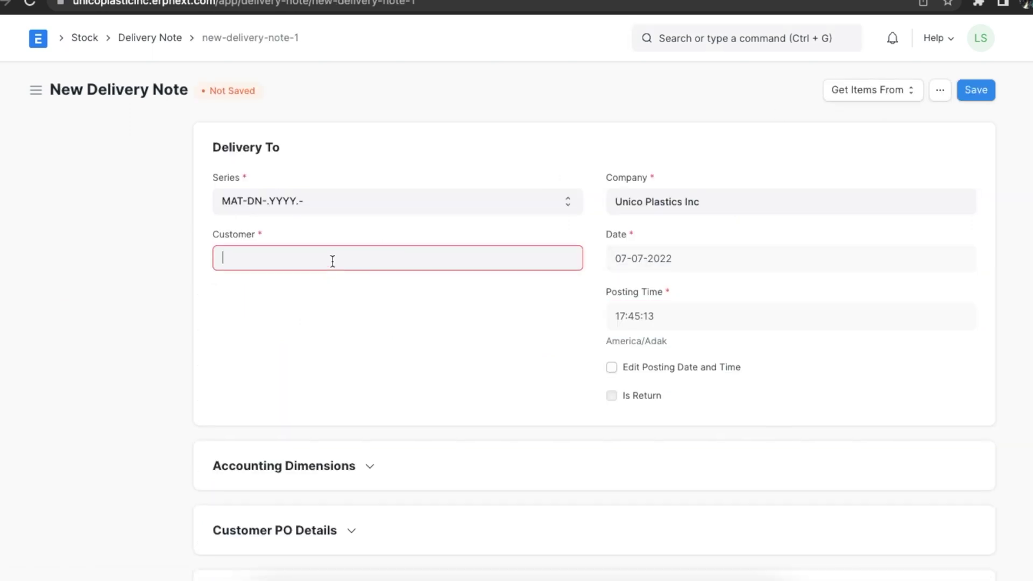
left_click(275, 266)
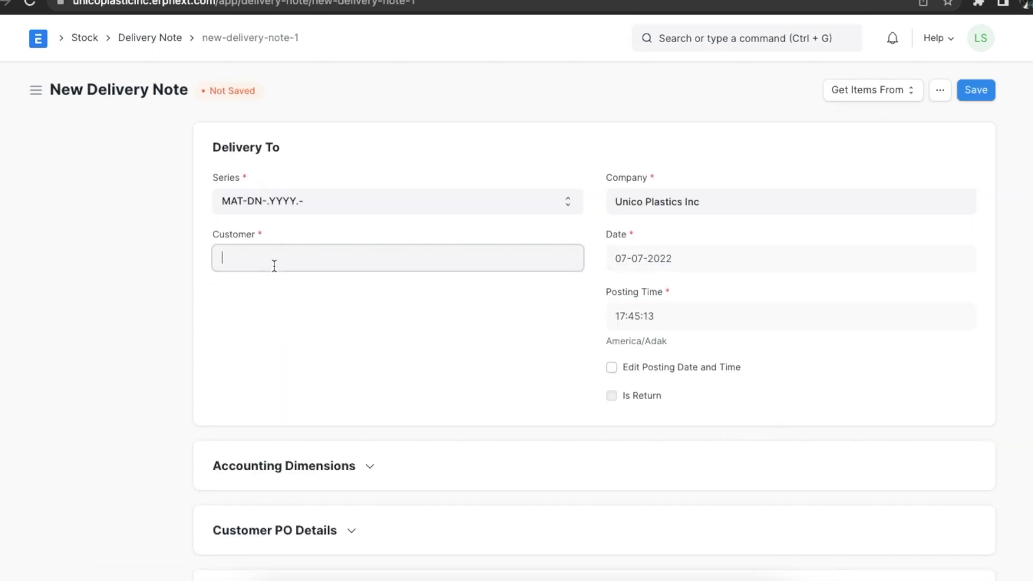
type("ext")
left_click(266, 289)
Step: Enter item UPI003 in the first row of the delivery note's items table
scroll(436, 419, "down", 7)
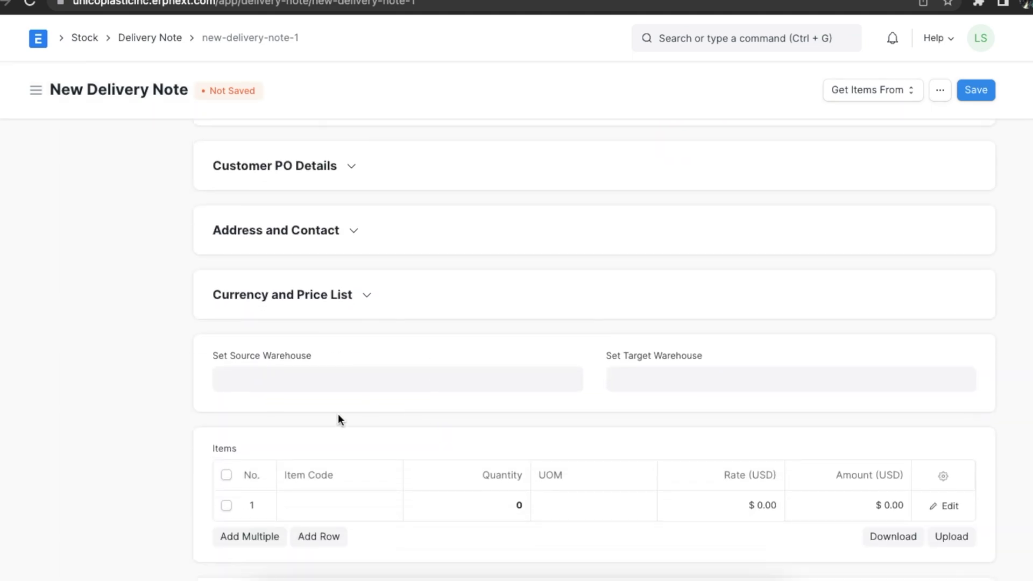
left_click(311, 456)
type("3")
left_click(335, 500)
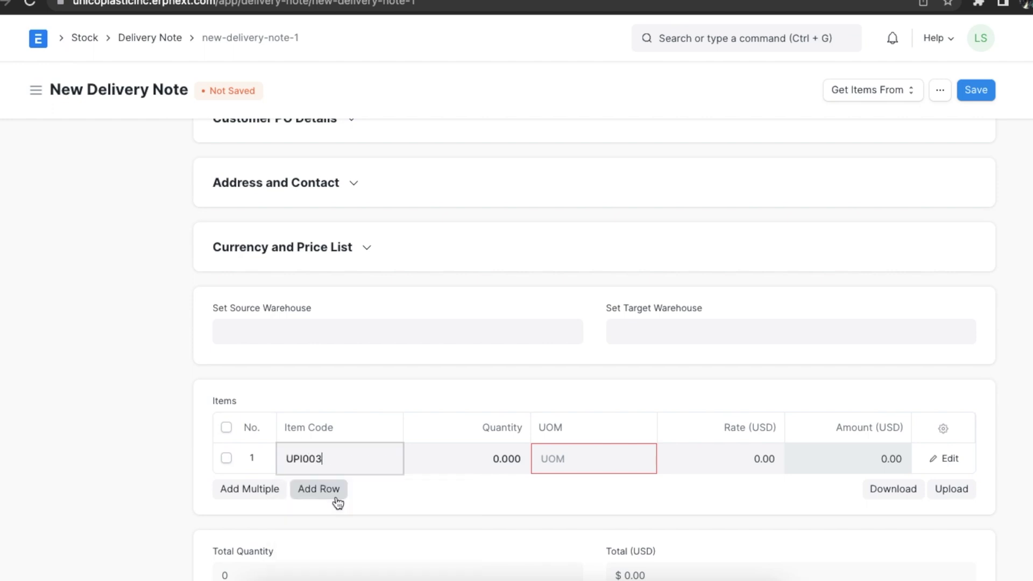
Step: Set the target warehouse in the details of the delivery note's first item to Finished Goods - UPI
left_click(947, 457)
scroll(495, 440, "down", 15)
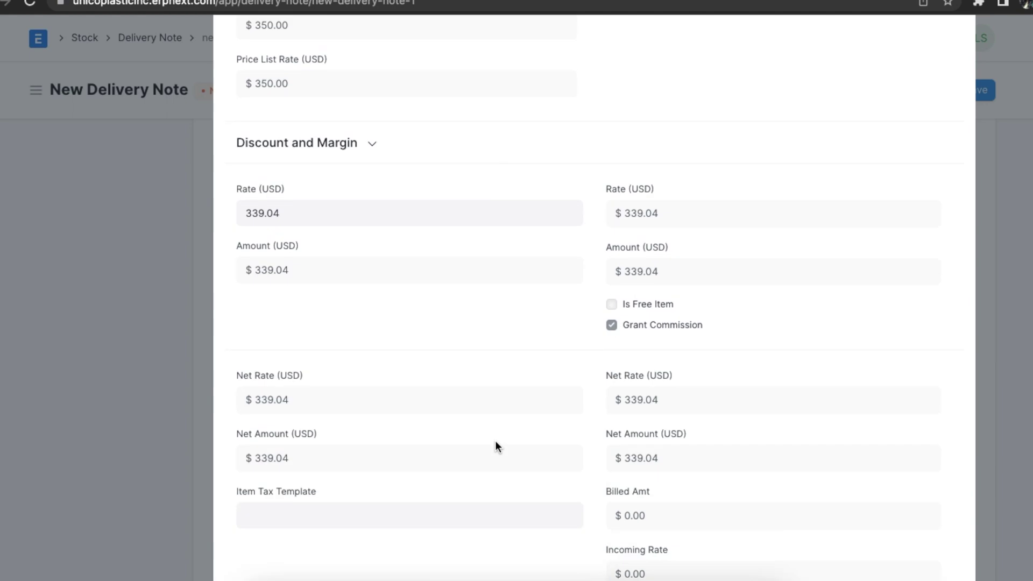
scroll(496, 441, "down", 5)
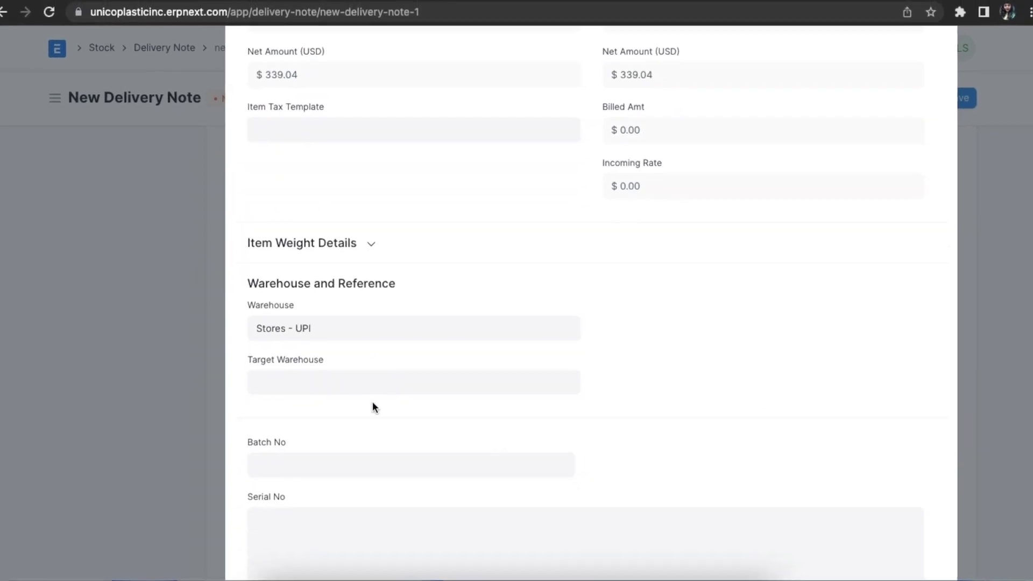
left_click(349, 377)
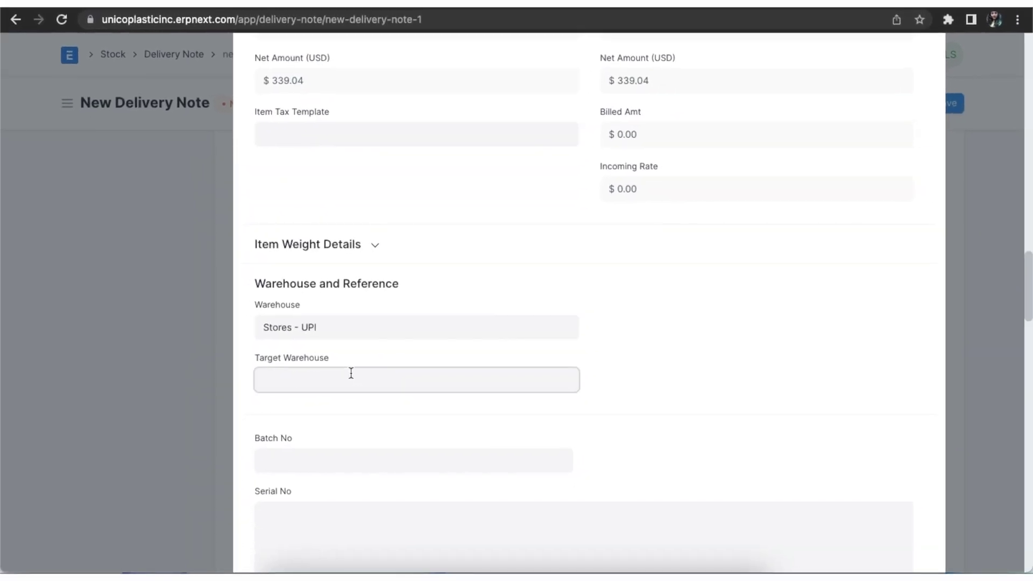
type("fini")
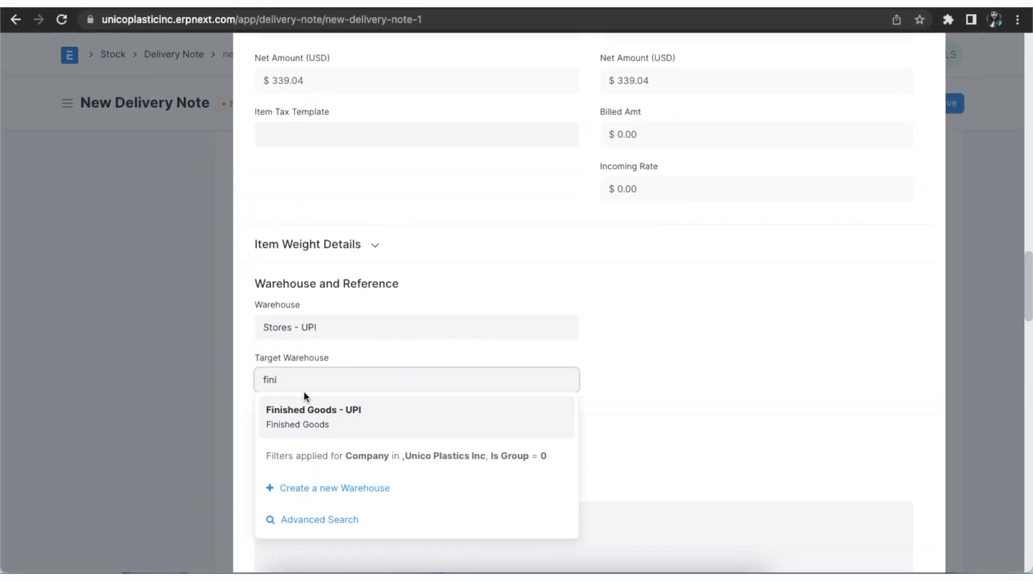
left_click(321, 417)
left_click(699, 367)
scroll(699, 366, "up", 6)
scroll(699, 367, "up", 3)
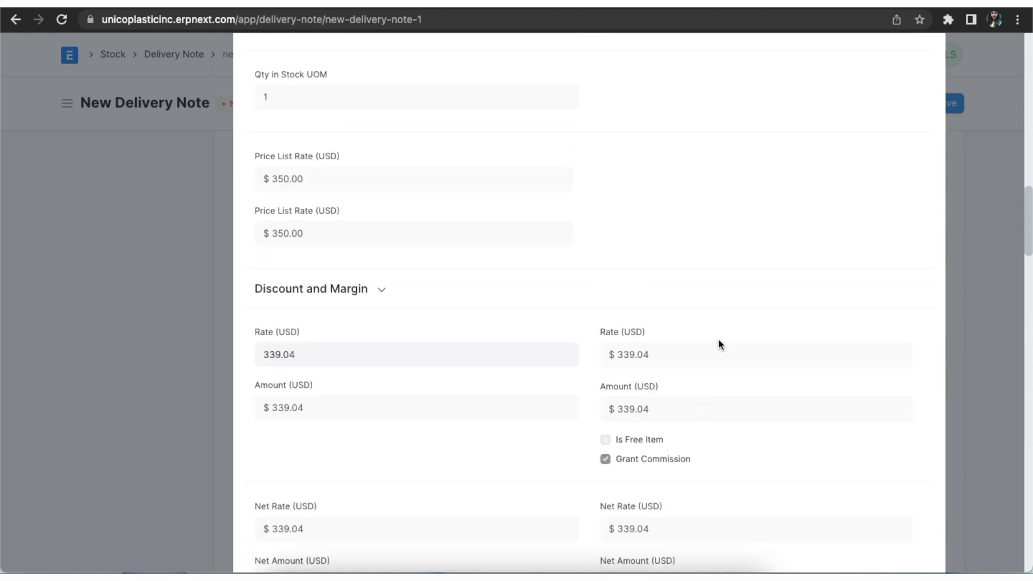
Step: Set the quantity of UPI003 in the delivery note's items table to 50
left_click(950, 194)
scroll(618, 312, "up", 2)
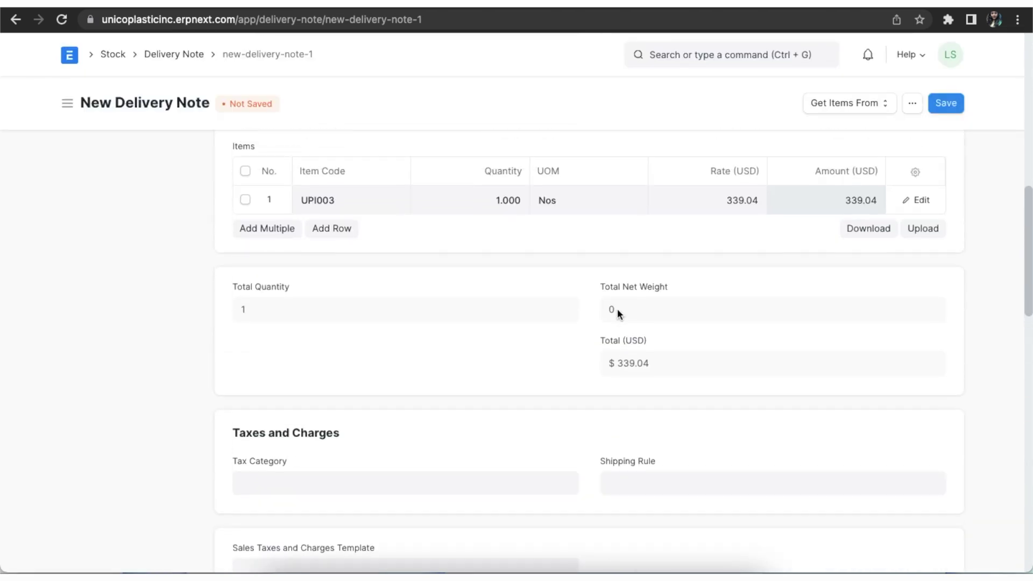
left_click(488, 234)
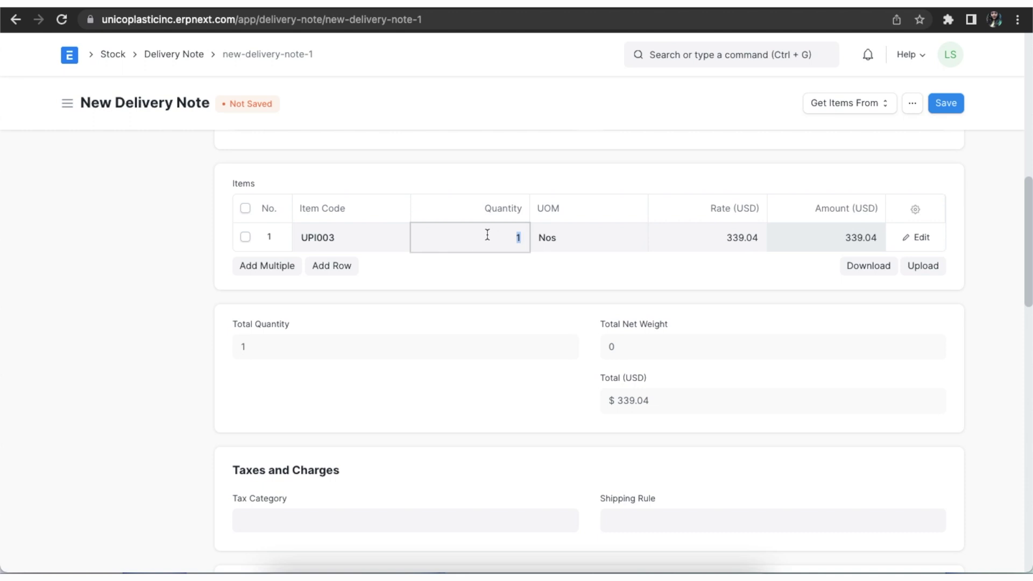
type("50")
left_click(556, 273)
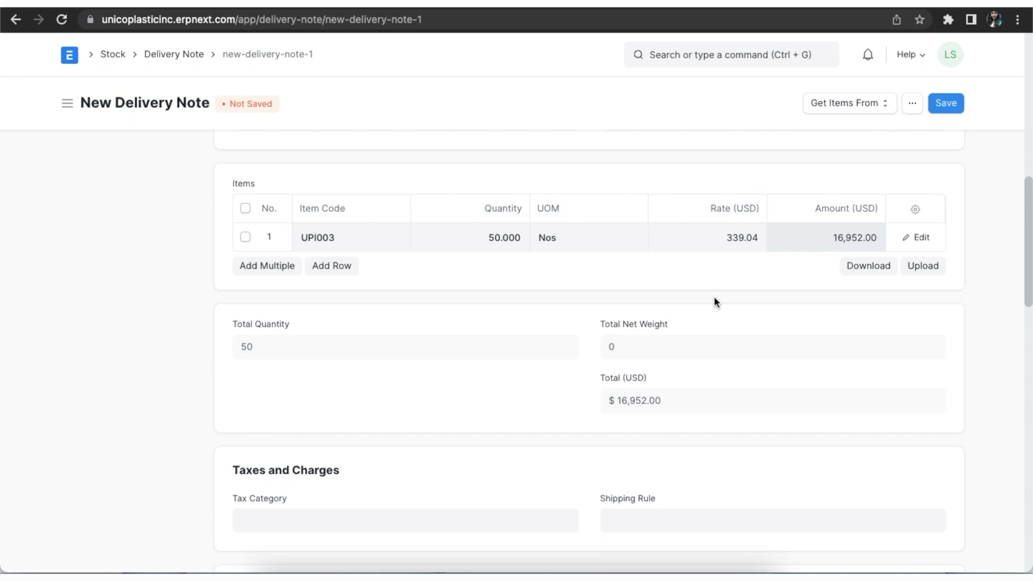
Step: Save the delivery note for Extreme Inc. and submit it permanently
left_click(945, 107)
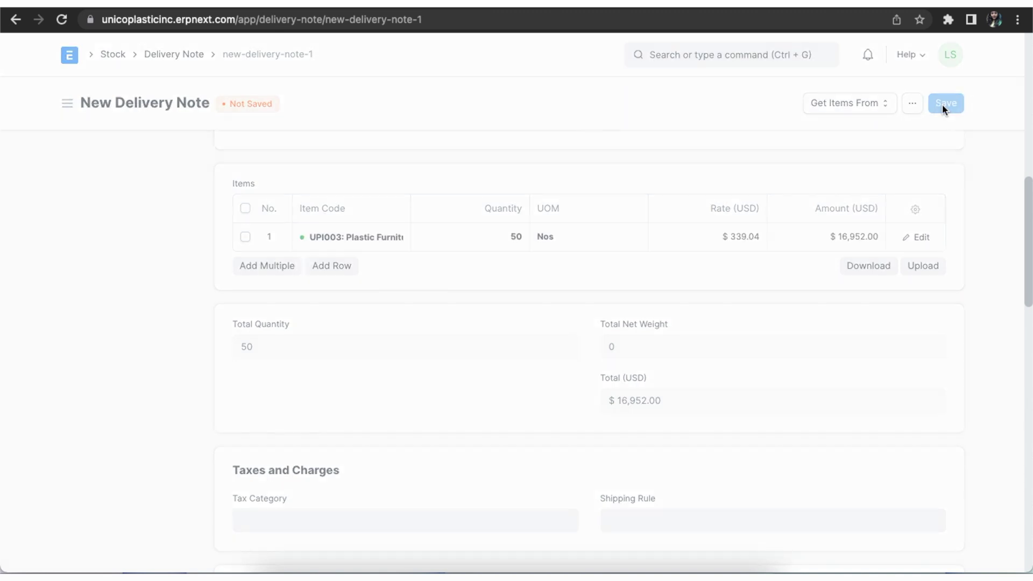
left_click(942, 107)
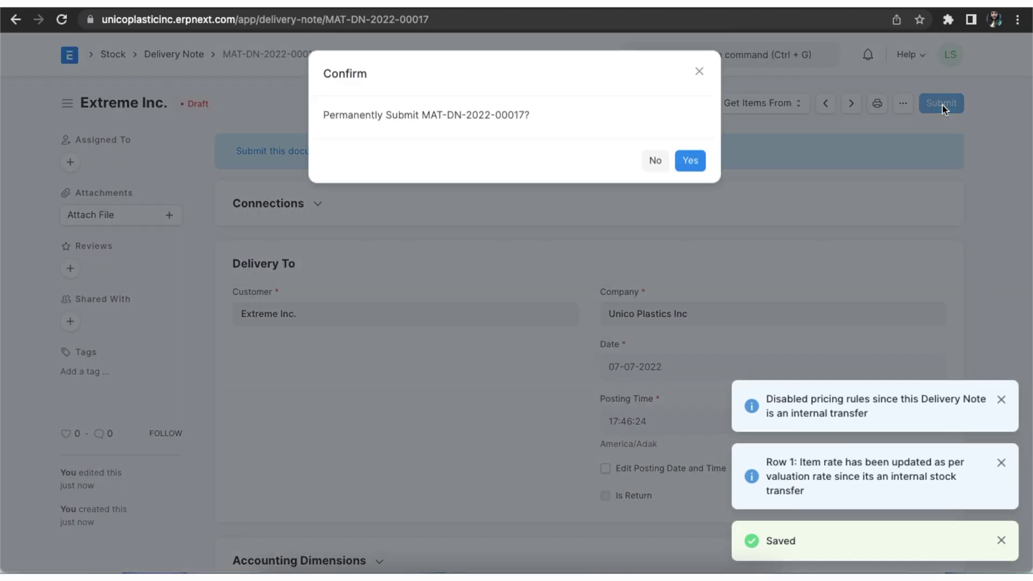
left_click(691, 161)
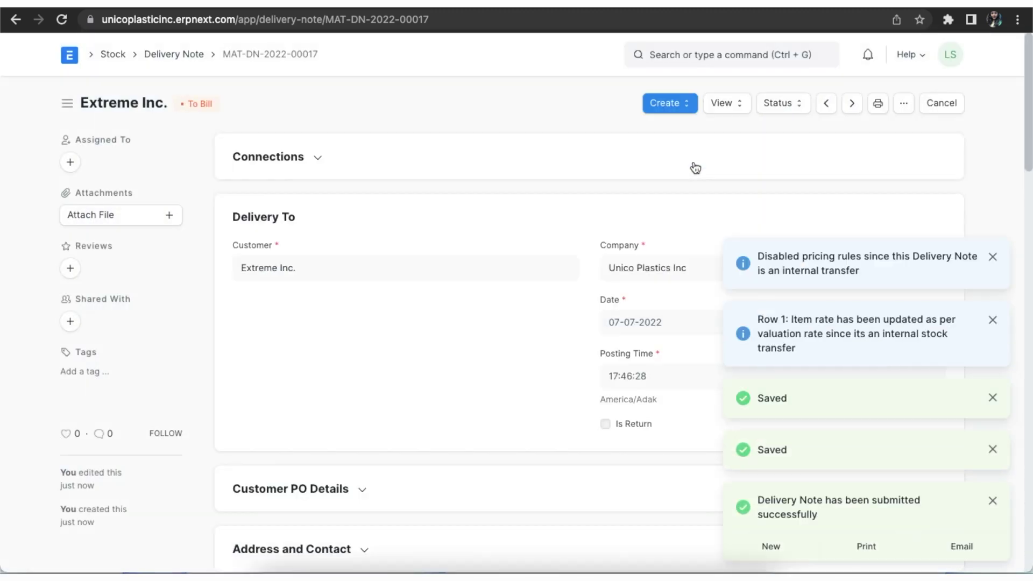
Step: View the submitted delivery note's stock ledger and set the report's end date to 8 July 2022
left_click(732, 114)
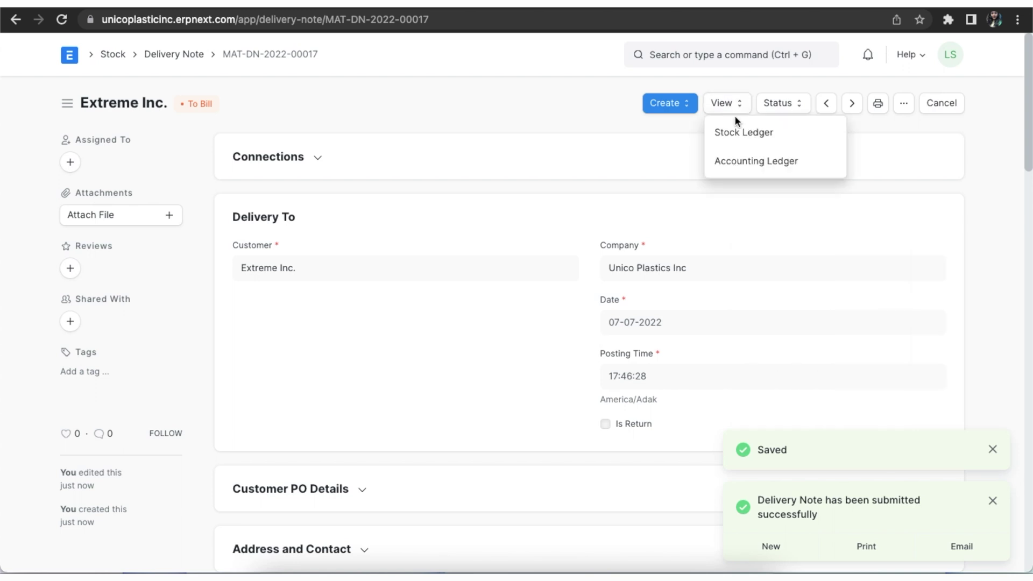
left_click(738, 131)
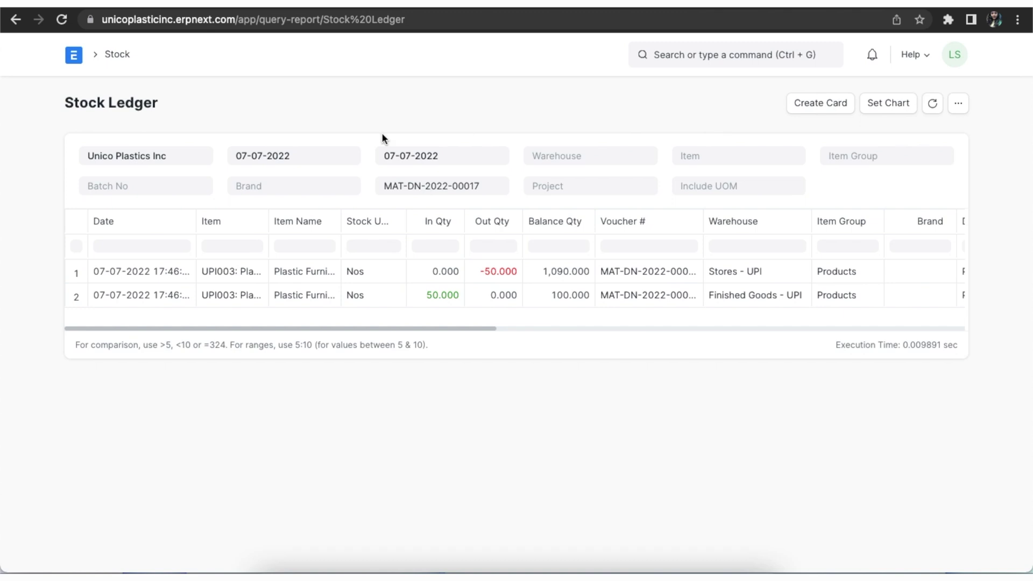
left_click(321, 160)
left_click(430, 155)
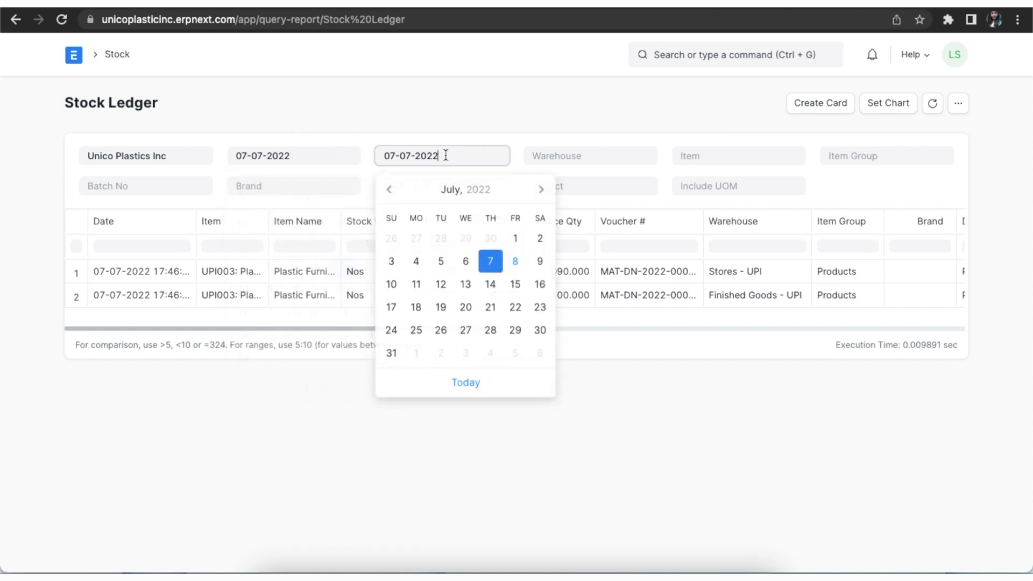
left_click(515, 264)
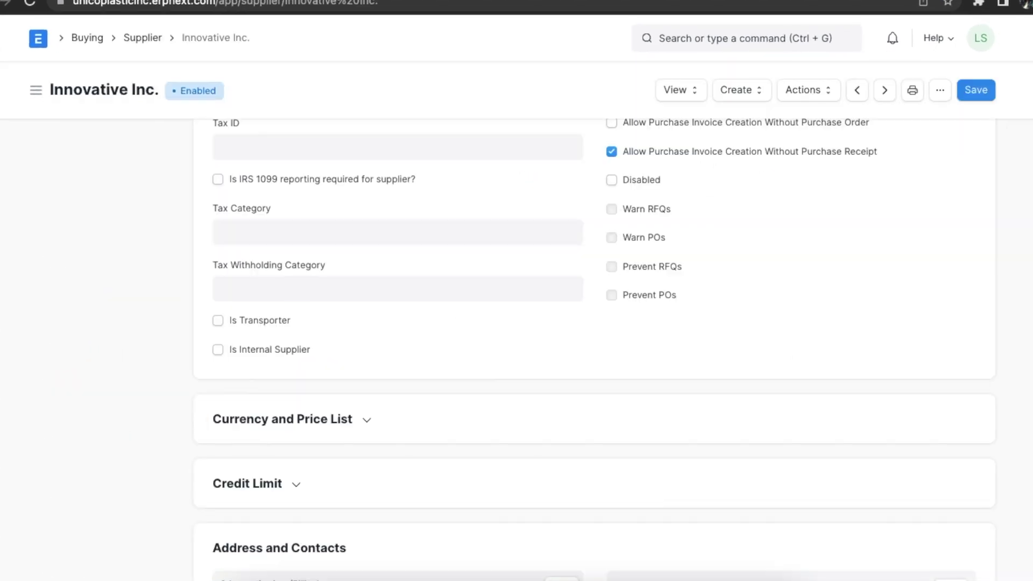
Step: Mark supplier Innovative Inc. as an internal supplier representing Unico Plastics Inc and save the record
scroll(488, 331, "up", 10)
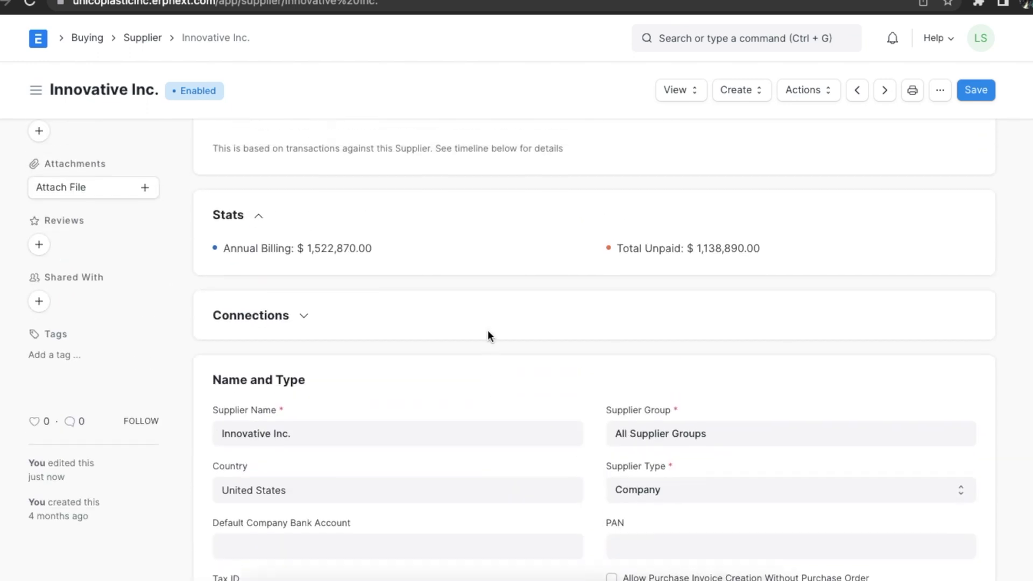
scroll(488, 331, "down", 10)
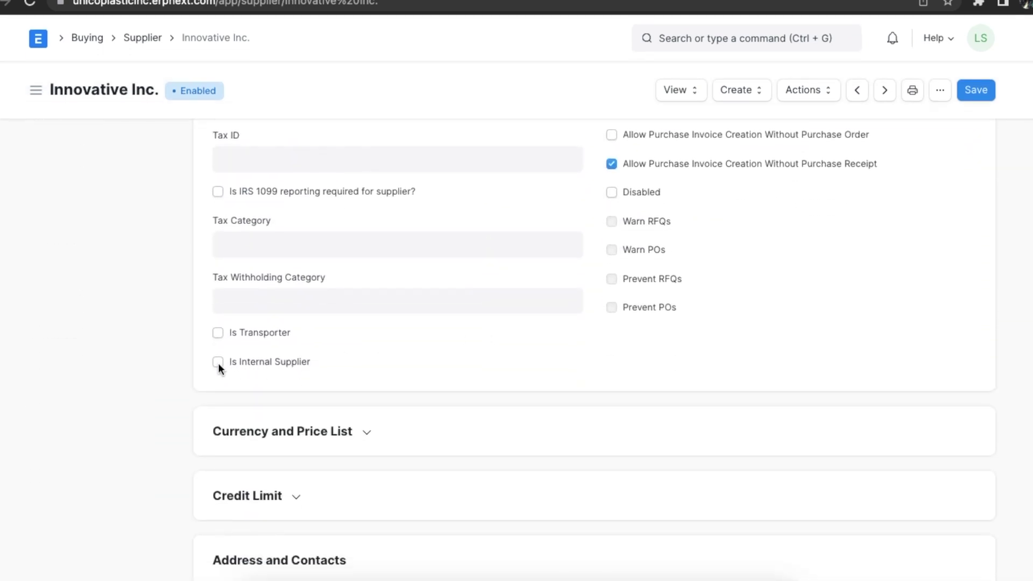
left_click(217, 362)
left_click(239, 409)
type("unic")
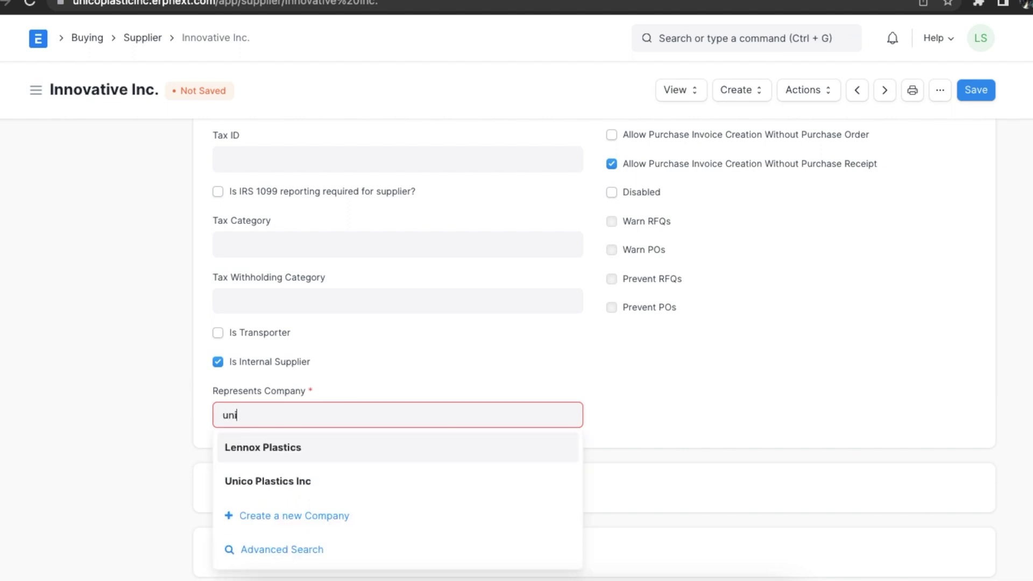
left_click(264, 449)
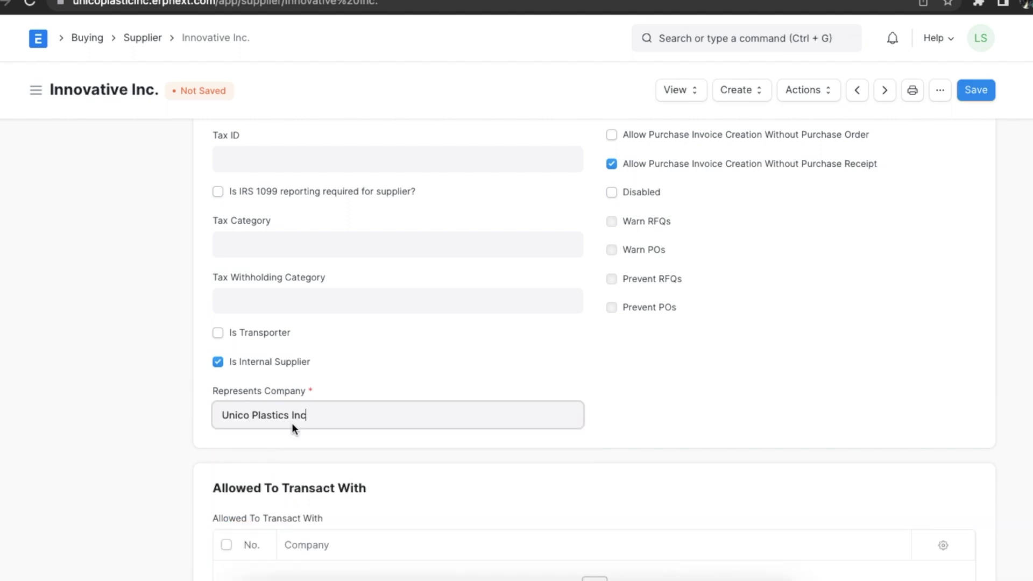
left_click(976, 91)
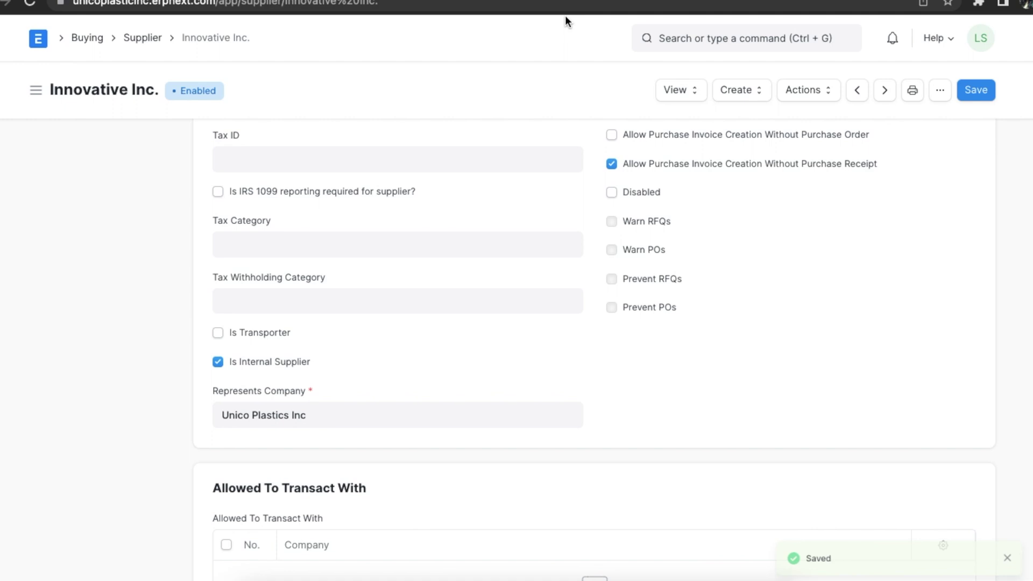
Step: Find the most recent Extreme Inc. delivery note and create a purchase receipt from it
left_click(689, 34)
type("delivery")
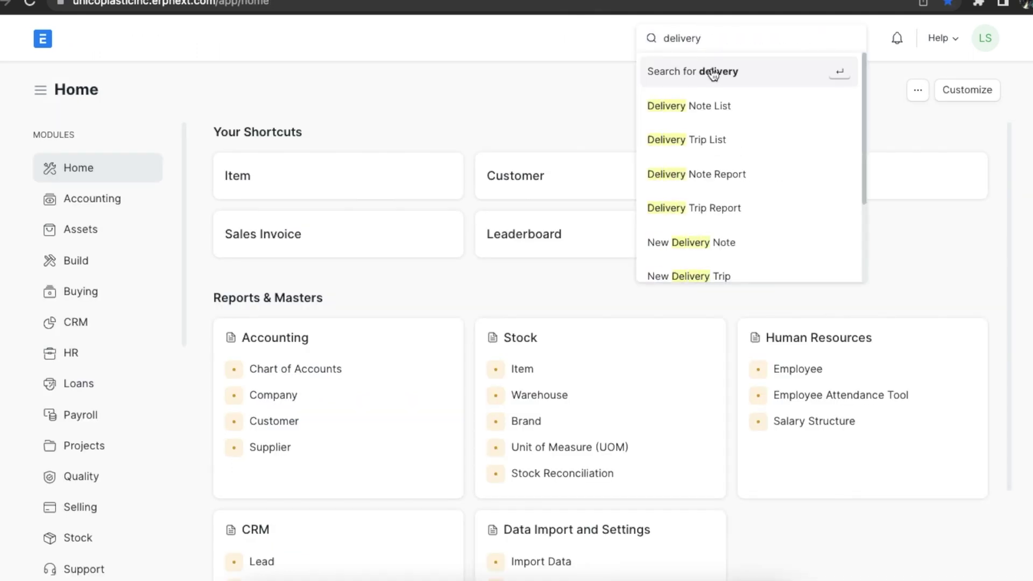
left_click(716, 103)
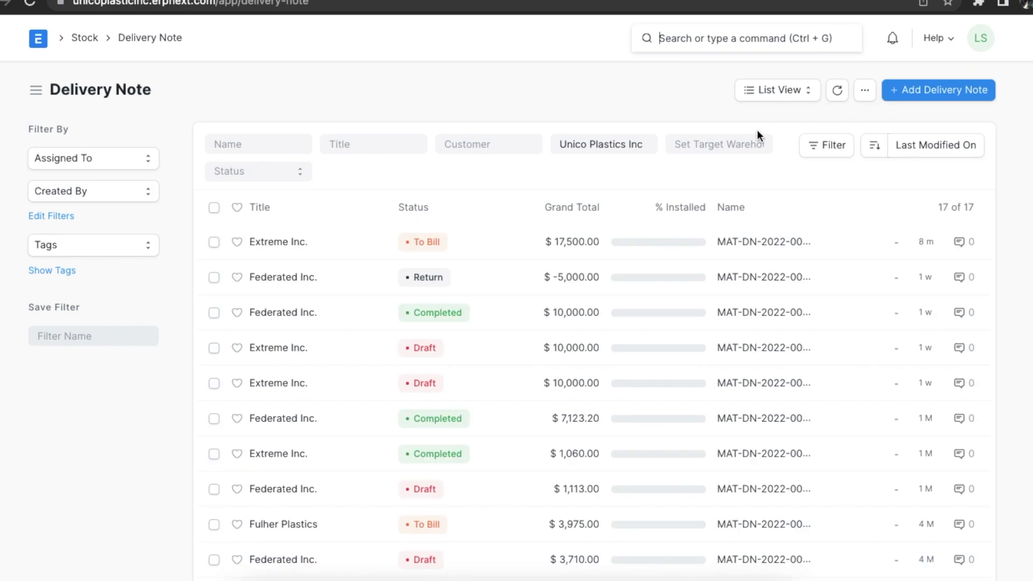
left_click(272, 242)
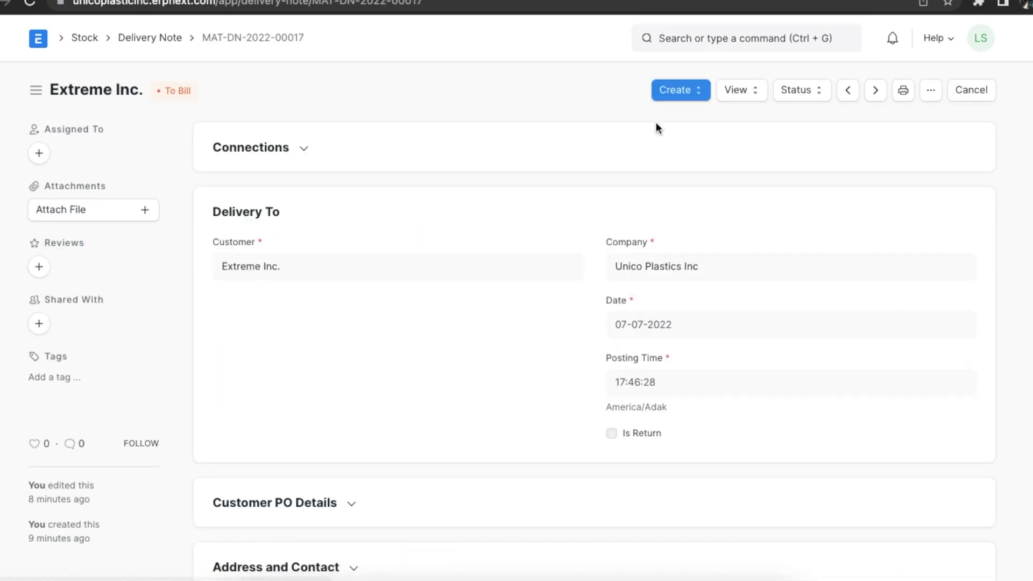
left_click(697, 96)
left_click(705, 120)
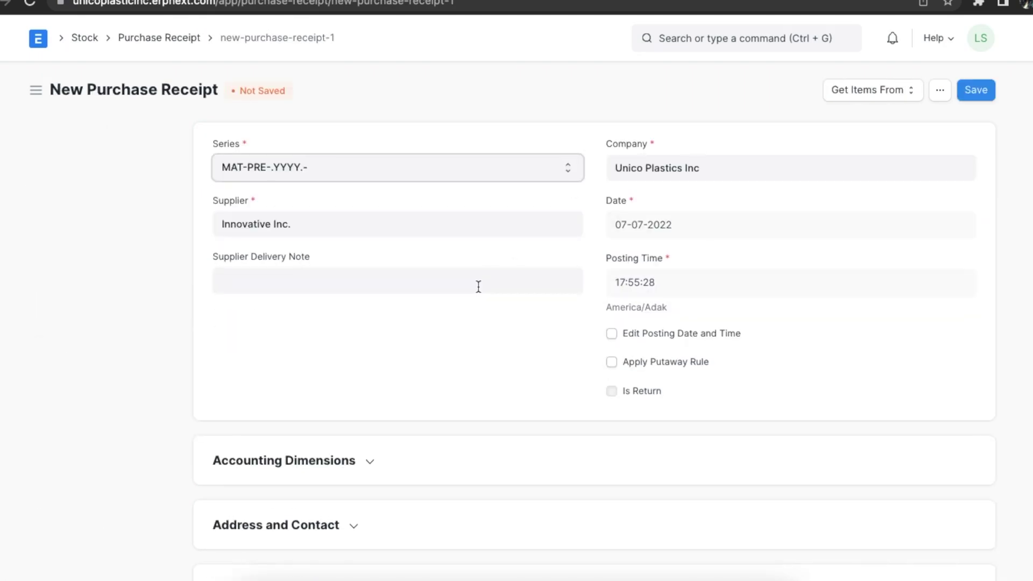
Step: Set the purchase receipt's accepted warehouse to Work In Progress - UPI
scroll(478, 282, "down", 9)
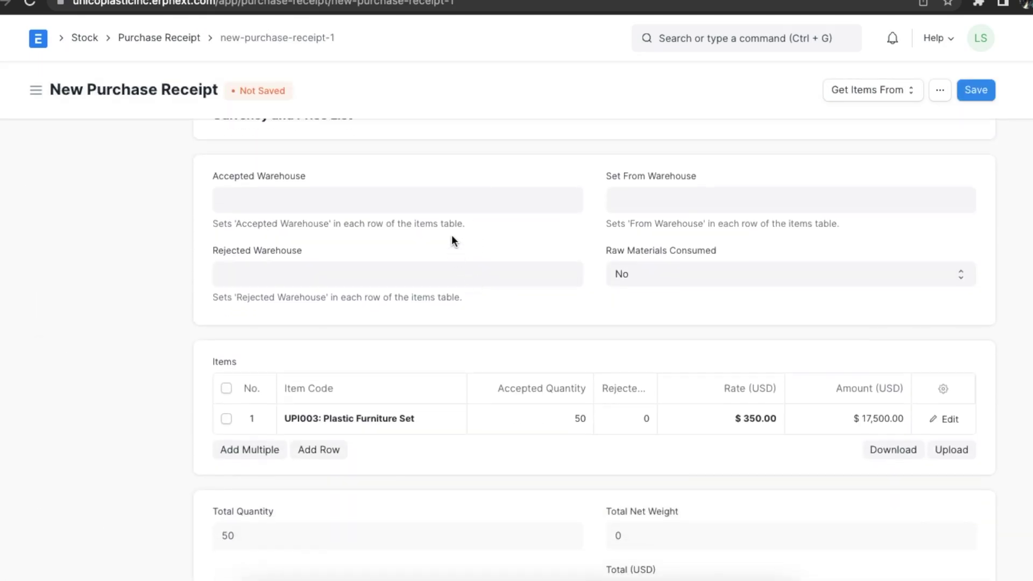
left_click(500, 195)
type("work")
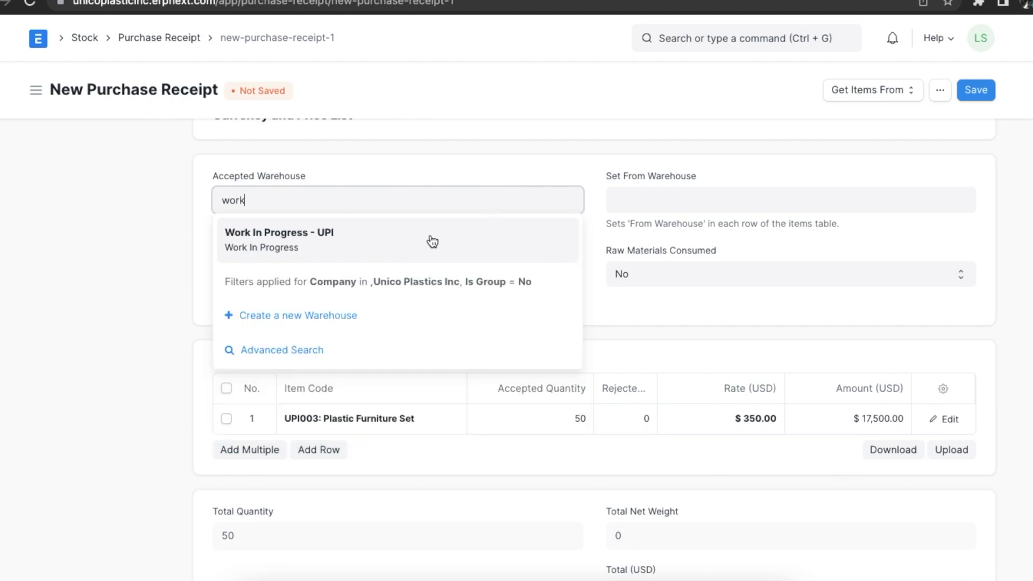
left_click(427, 240)
Step: Change the warehouse to Stores in the Warehouse and Reference details of the purchase receipt's UPI003 item
left_click(950, 419)
scroll(397, 449, "down", 10)
scroll(398, 441, "down", 6)
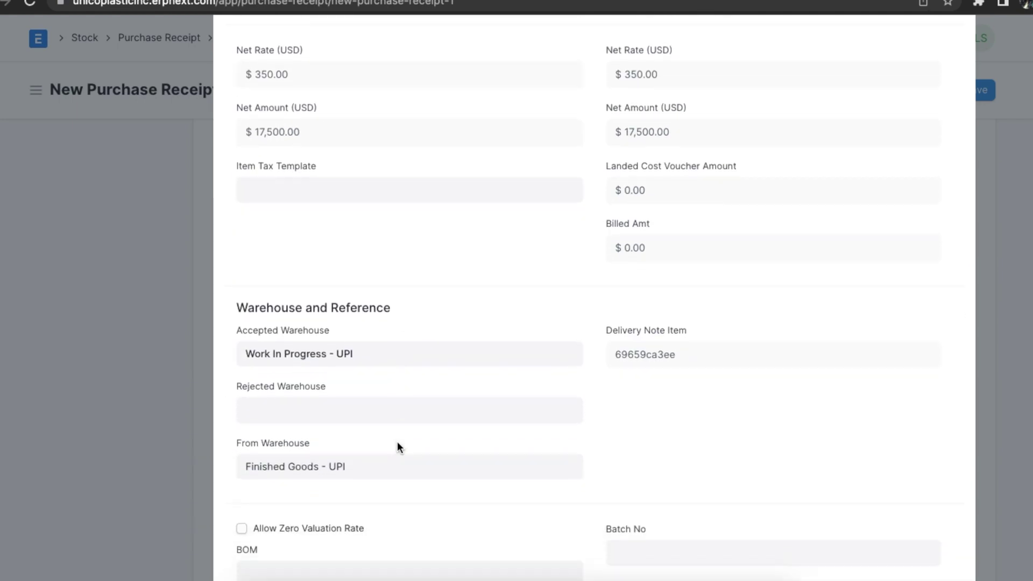
double_click(313, 342)
triple_click(313, 342)
type("stores")
left_click(305, 361)
left_click(102, 342)
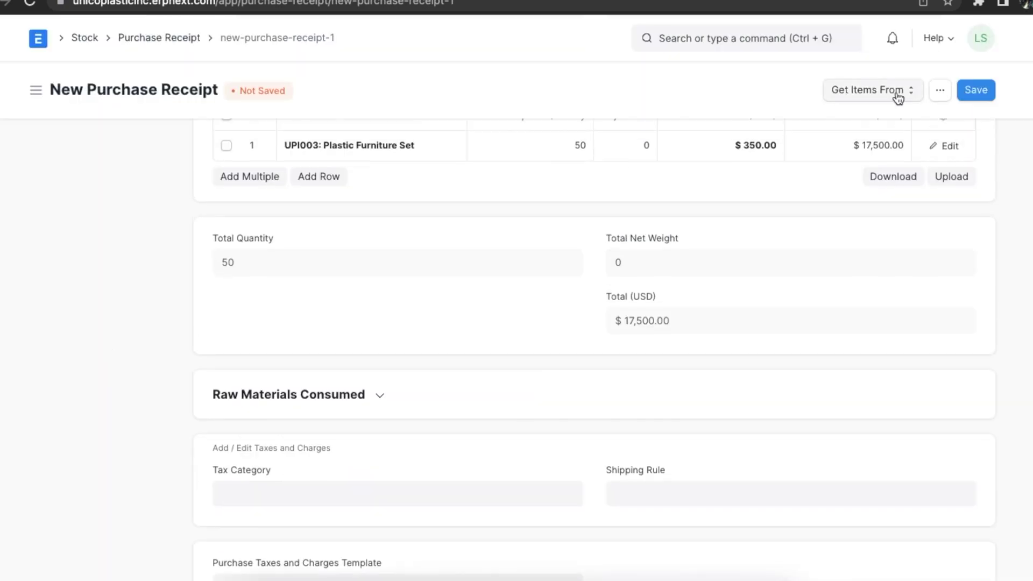
Step: Save and submit the purchase receipt from Innovative Inc., and view its stock ledger
left_click(986, 95)
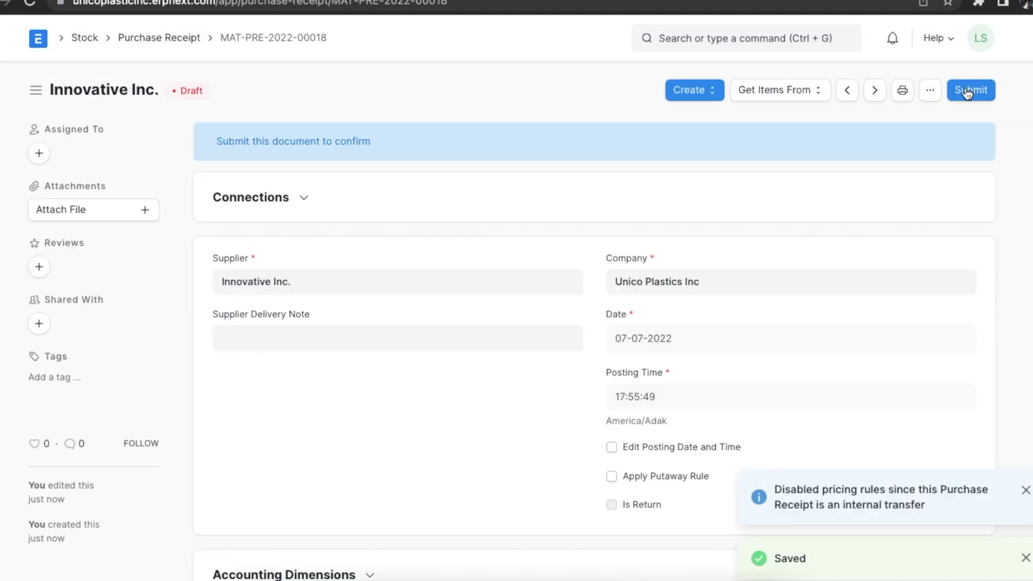
left_click(967, 93)
left_click(702, 153)
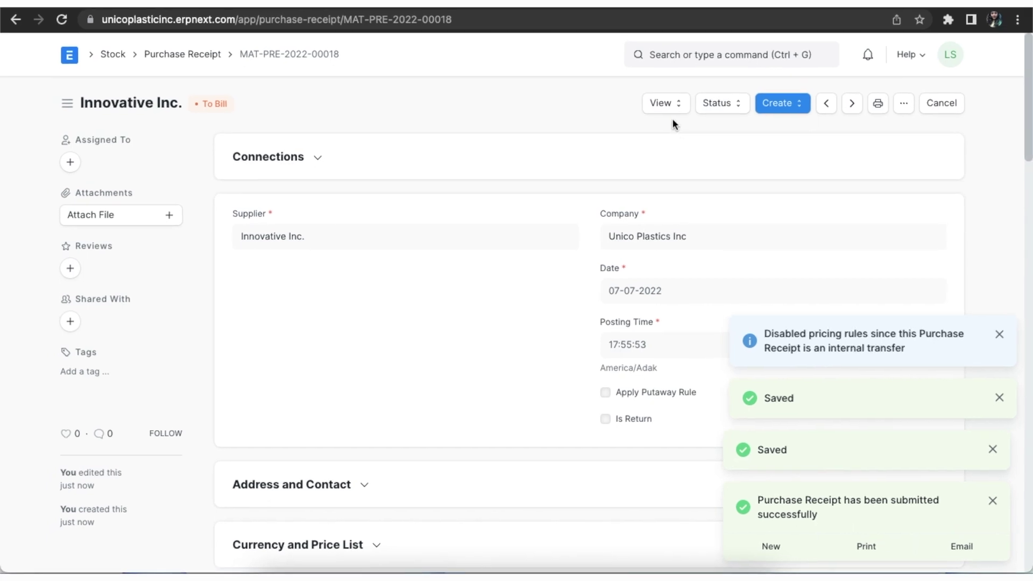
left_click(667, 107)
left_click(723, 137)
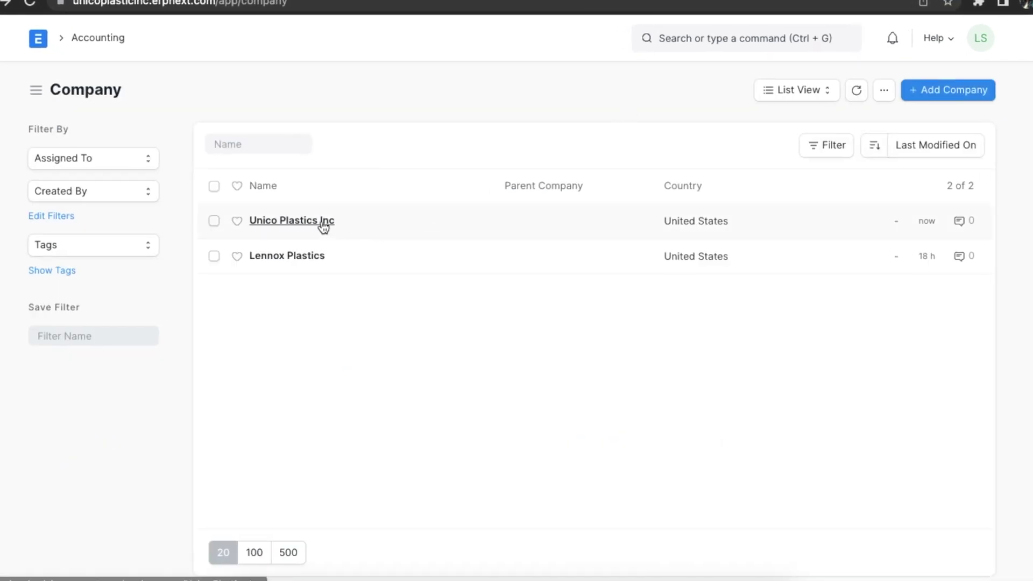
Step: Set the Default In-Transit Warehouse of the company Unico Plastics Inc to Goods In Transit - UPI
left_click(323, 225)
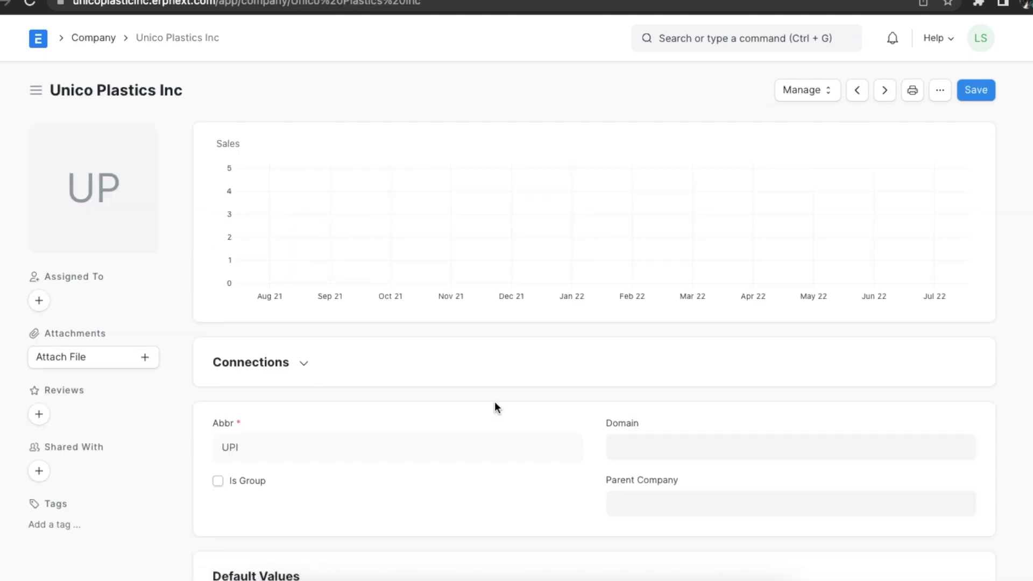
scroll(495, 406, "down", 5)
scroll(495, 404, "down", 1)
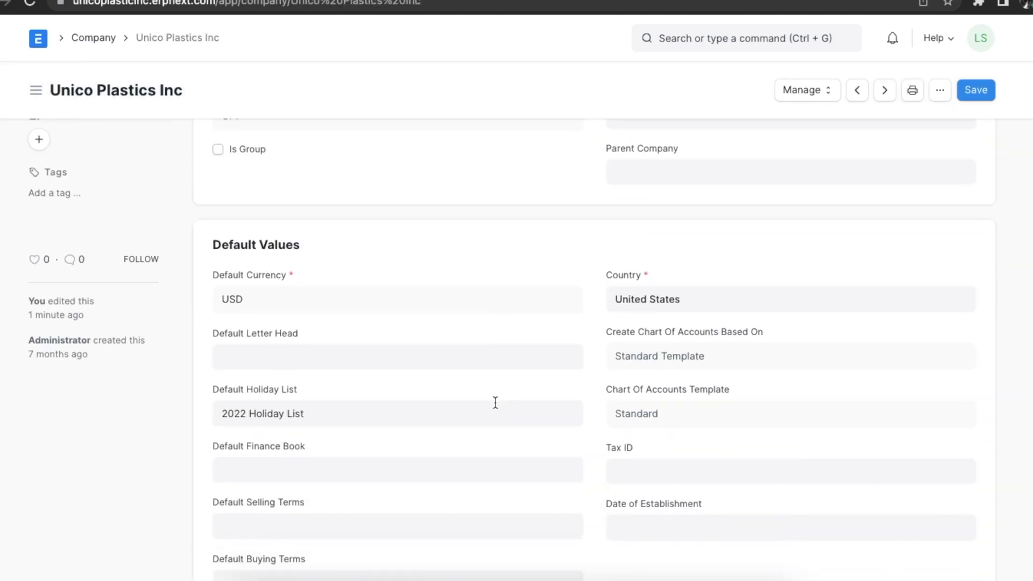
scroll(495, 403, "down", 2)
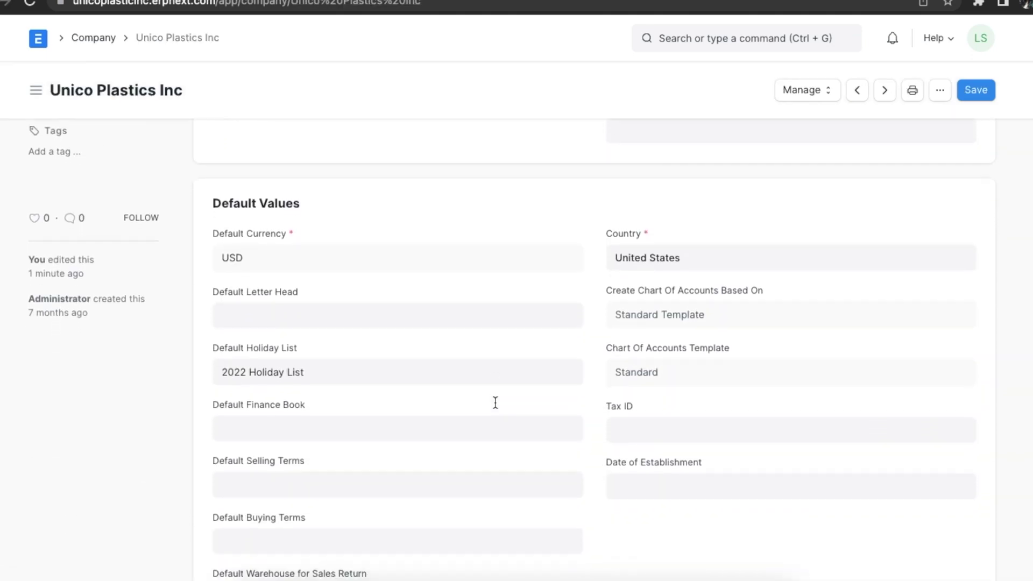
scroll(495, 402, "down", 4)
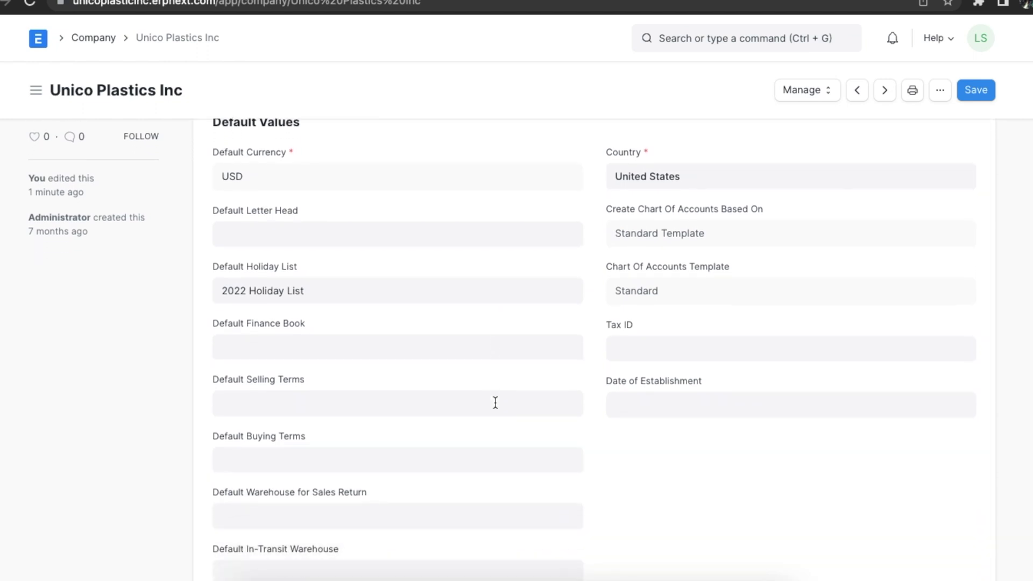
scroll(495, 403, "down", 1)
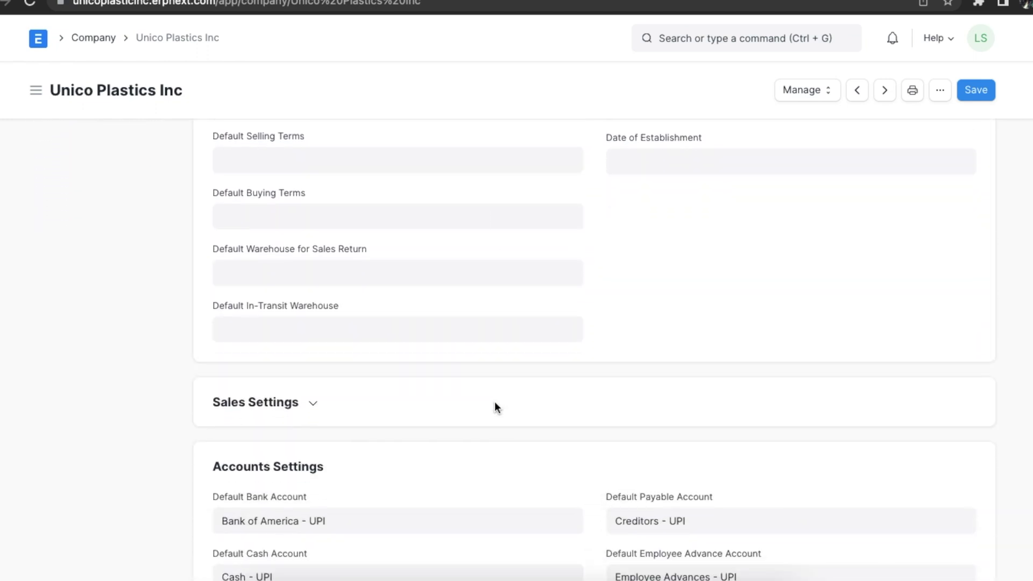
left_click(460, 330)
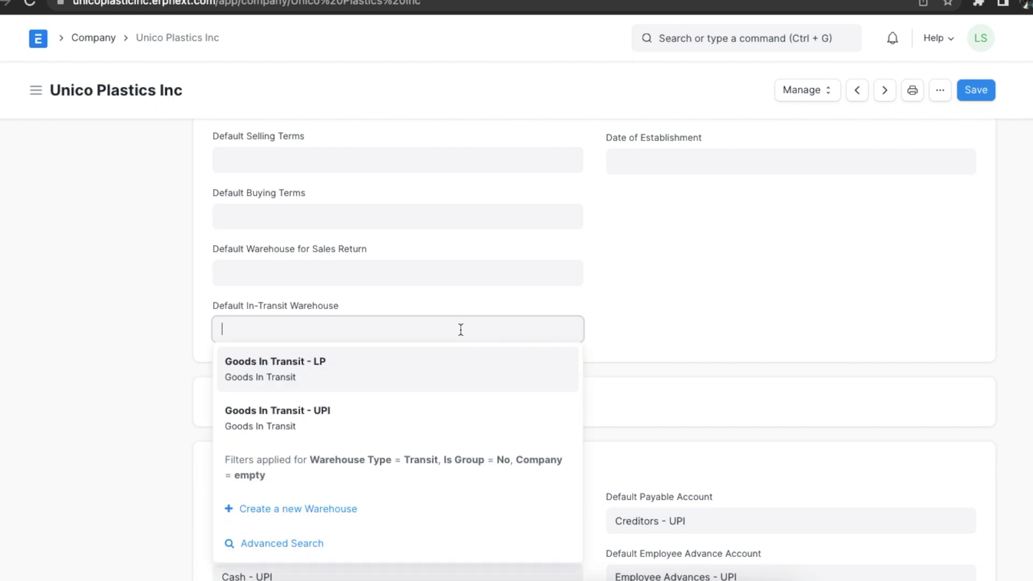
left_click(412, 415)
left_click(520, 379)
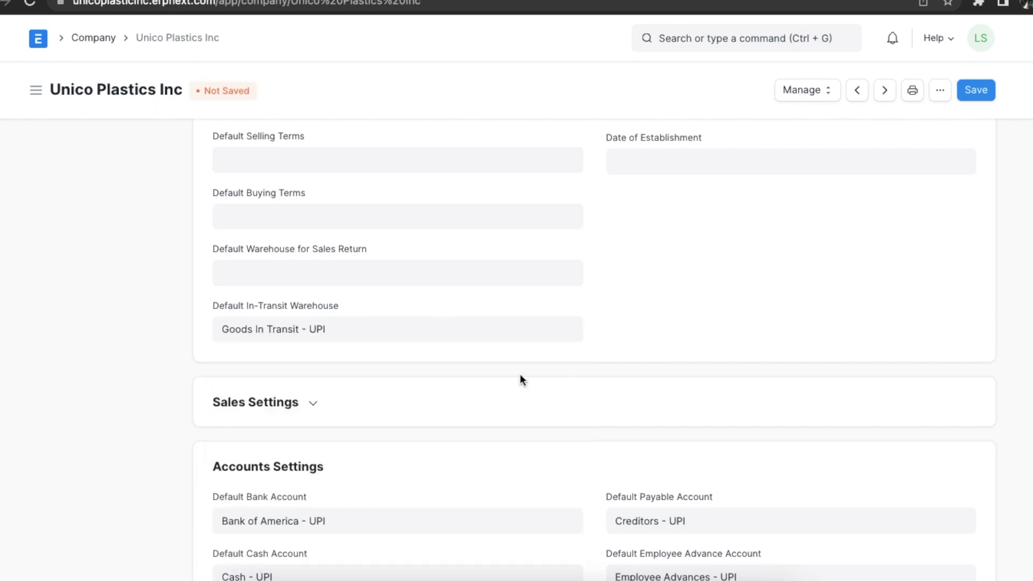
Step: Set the company's Unrealized Profit / Loss Account to Inter Warehouse Transfer - UPI and save the company record
scroll(523, 358, "down", 4)
scroll(522, 355, "down", 3)
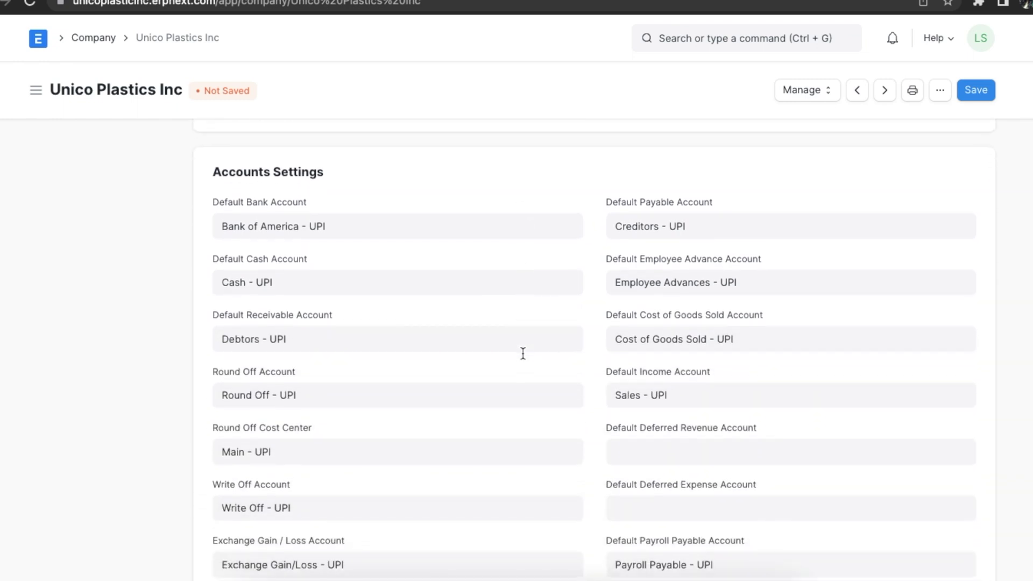
scroll(521, 358, "down", 4)
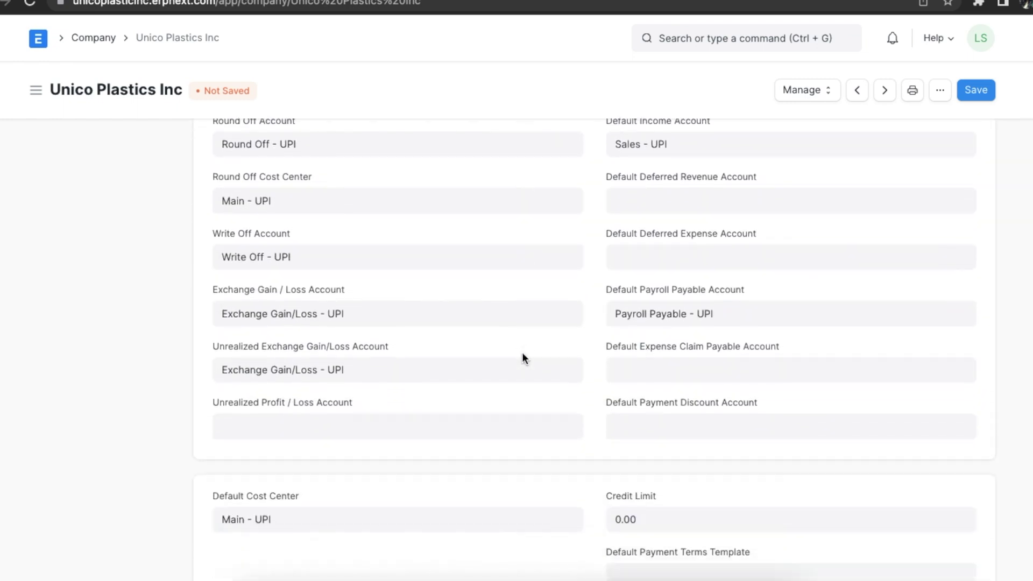
left_click(421, 387)
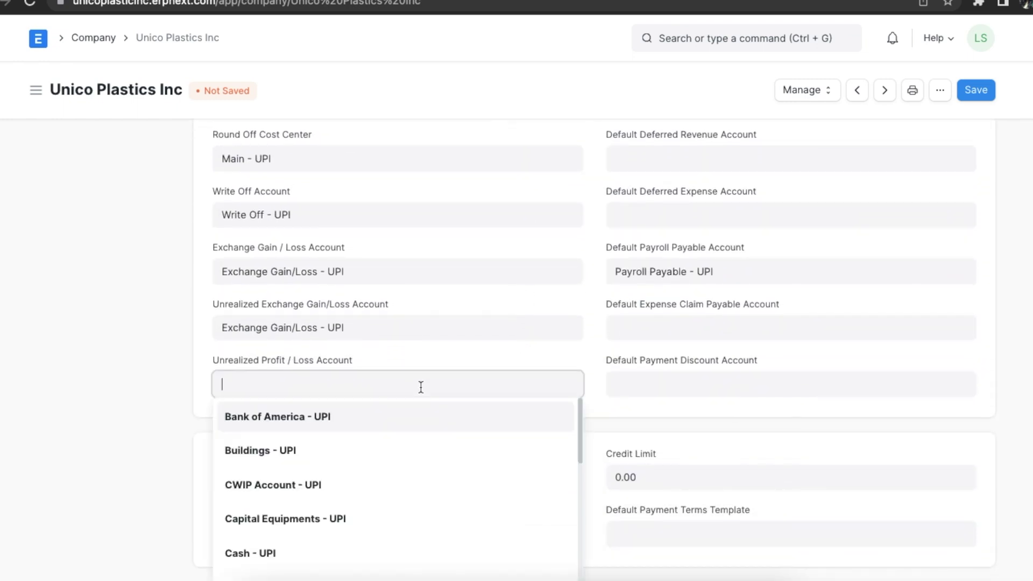
type("inte")
left_click(387, 423)
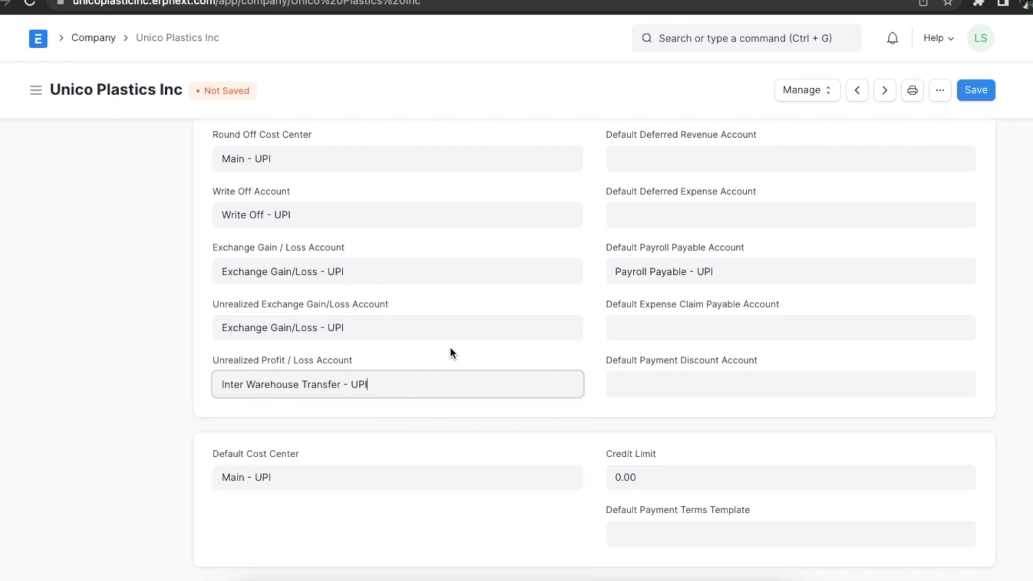
left_click(977, 91)
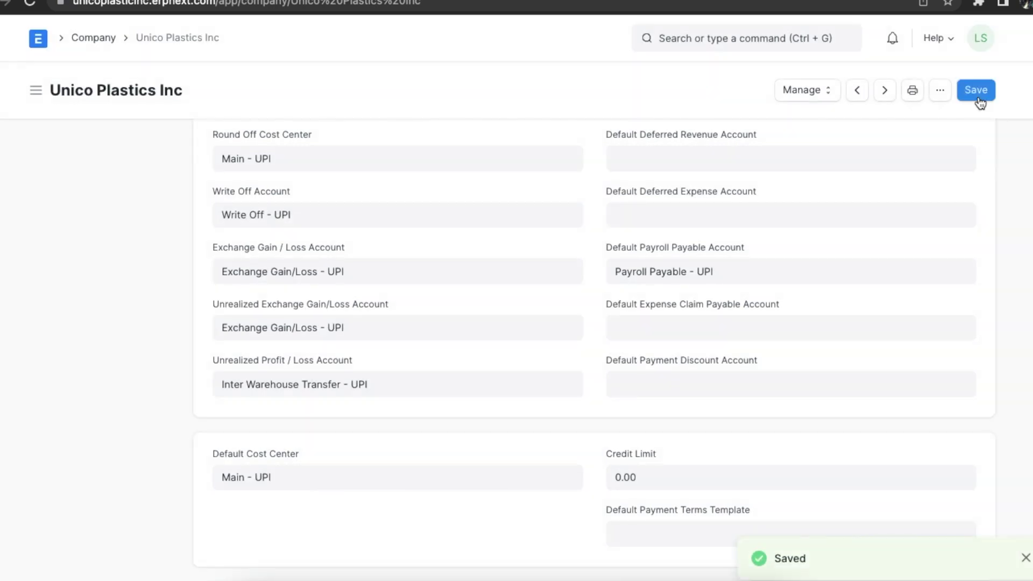
Step: Open the customer list and the record of Extreme Inc
left_click(674, 40)
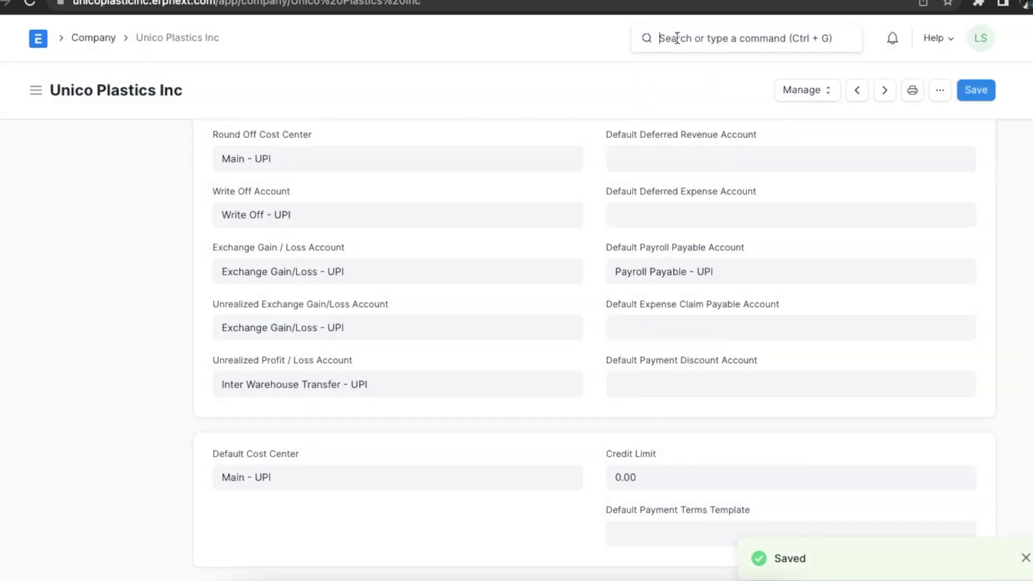
type("custome")
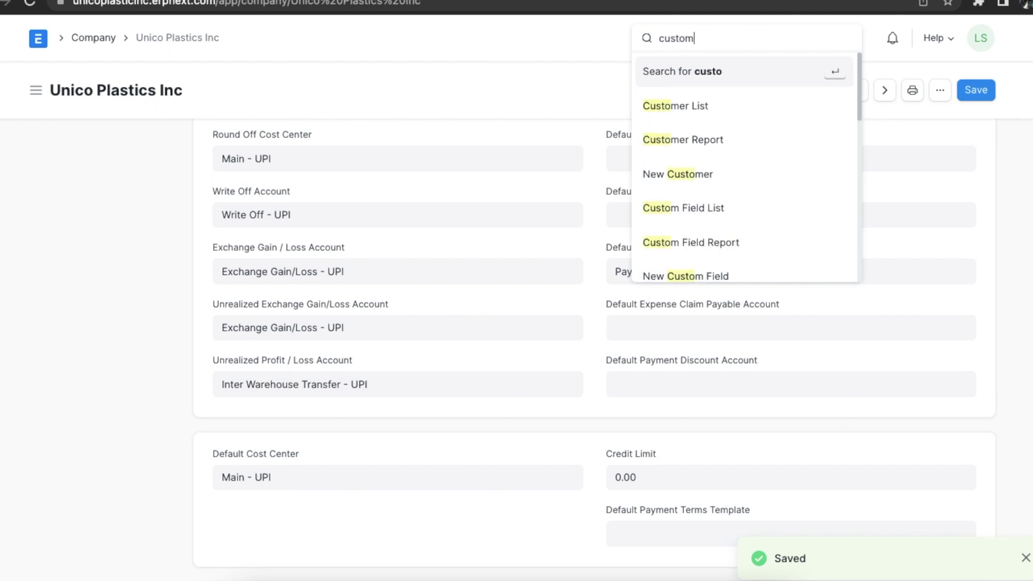
left_click(704, 107)
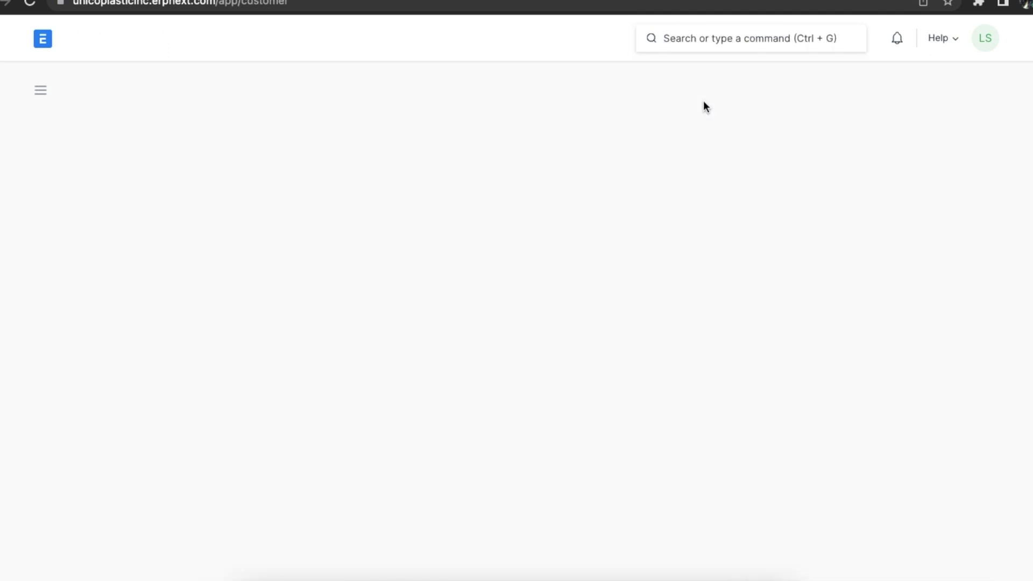
left_click(295, 223)
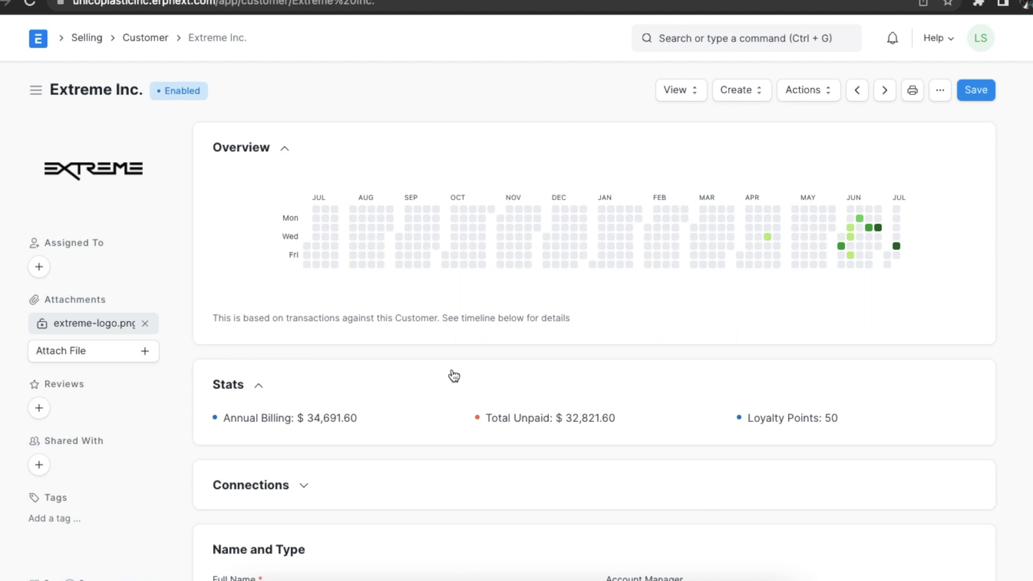
Step: Add Unico Plastics Inc to the customer's Allowed To Transact With table and save the record
scroll(453, 371, "down", 3)
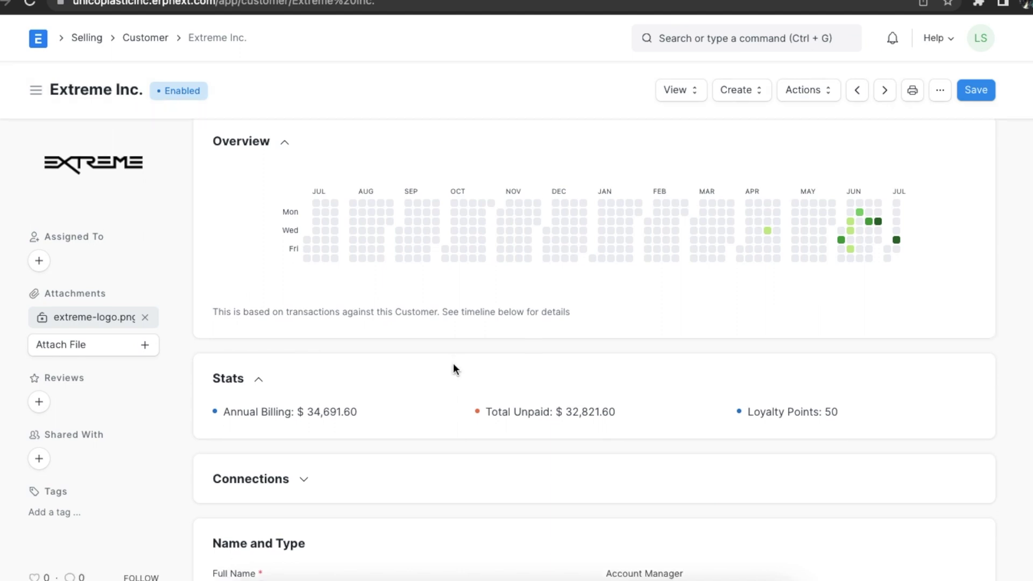
scroll(453, 364, "down", 4)
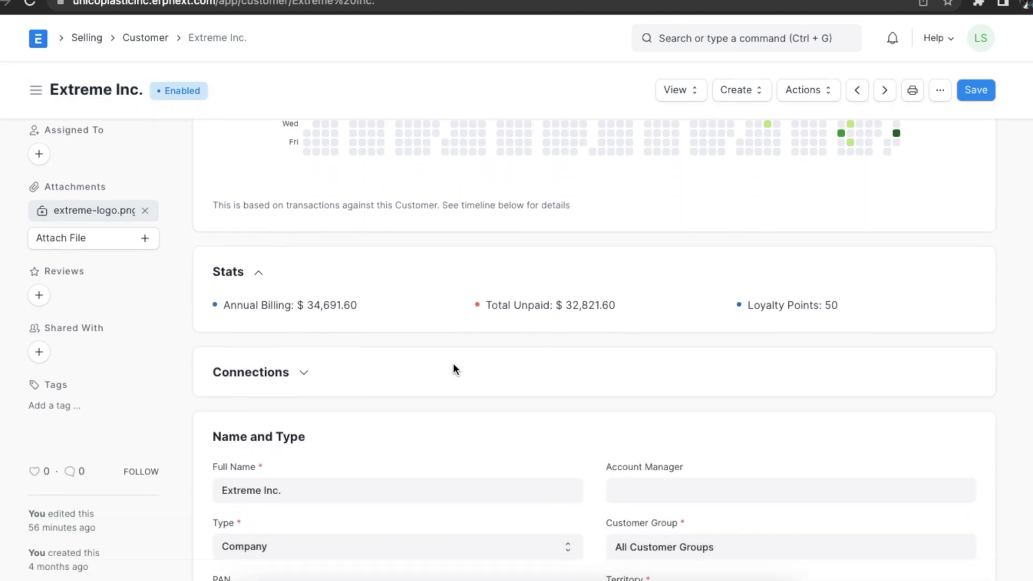
scroll(453, 368, "down", 8)
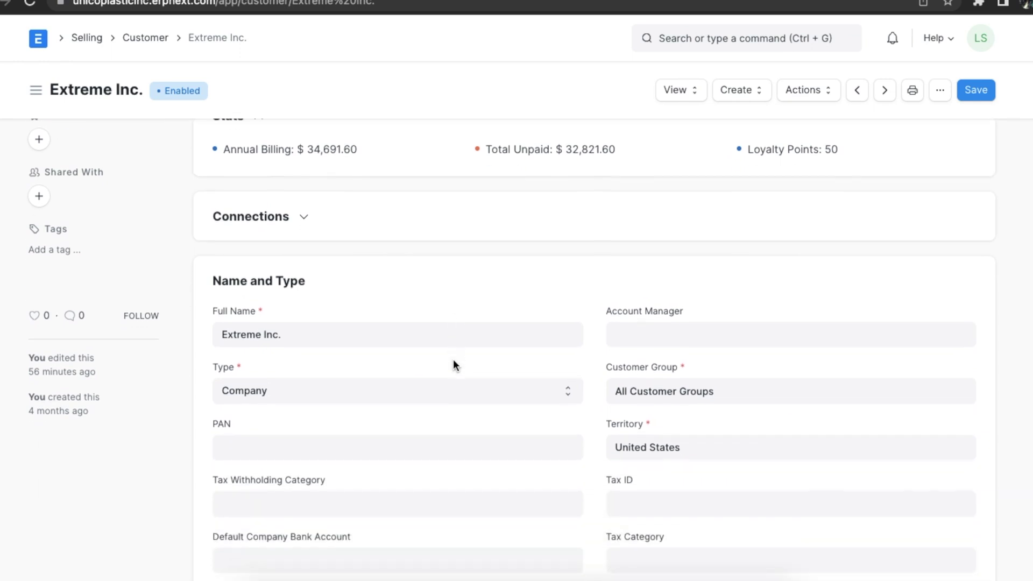
scroll(457, 345, "down", 8)
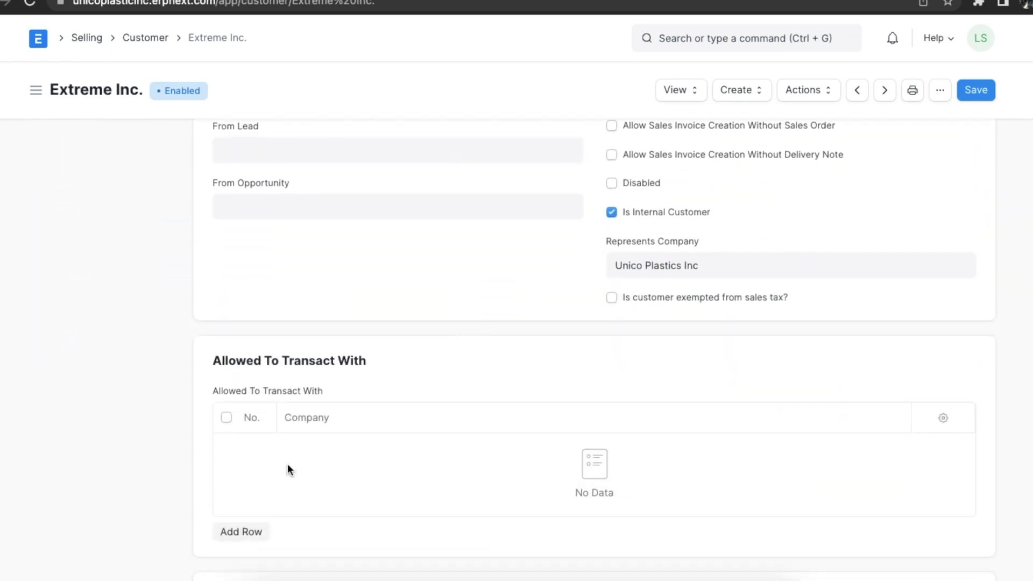
left_click(241, 532)
scroll(261, 473, "down", 8)
scroll(533, 224, "up", 5)
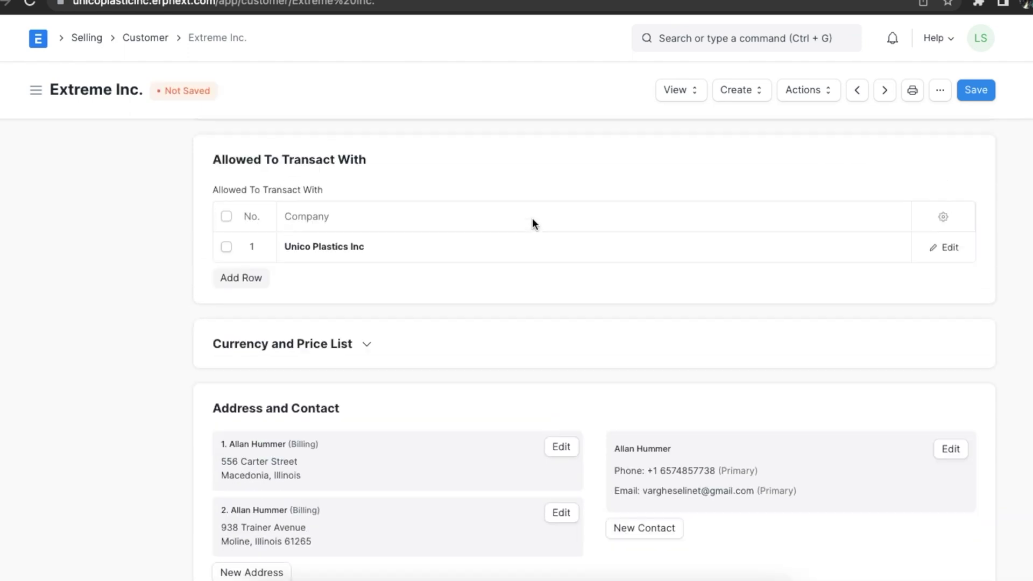
left_click(977, 95)
Step: Open the supplier record of Innovative Inc. and go to its Allowed To Transact With table
left_click(777, 43)
type("suppl")
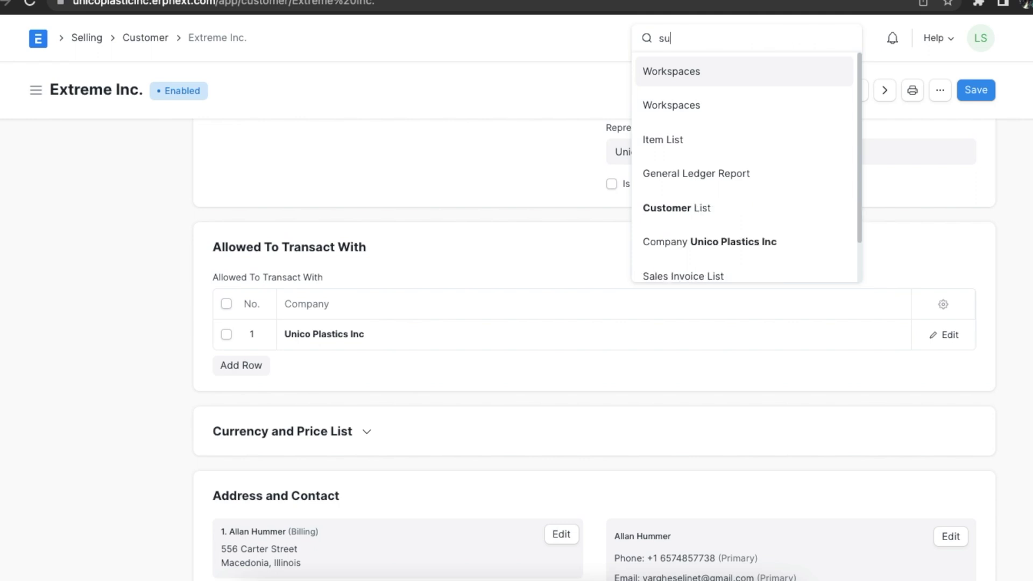
left_click(773, 105)
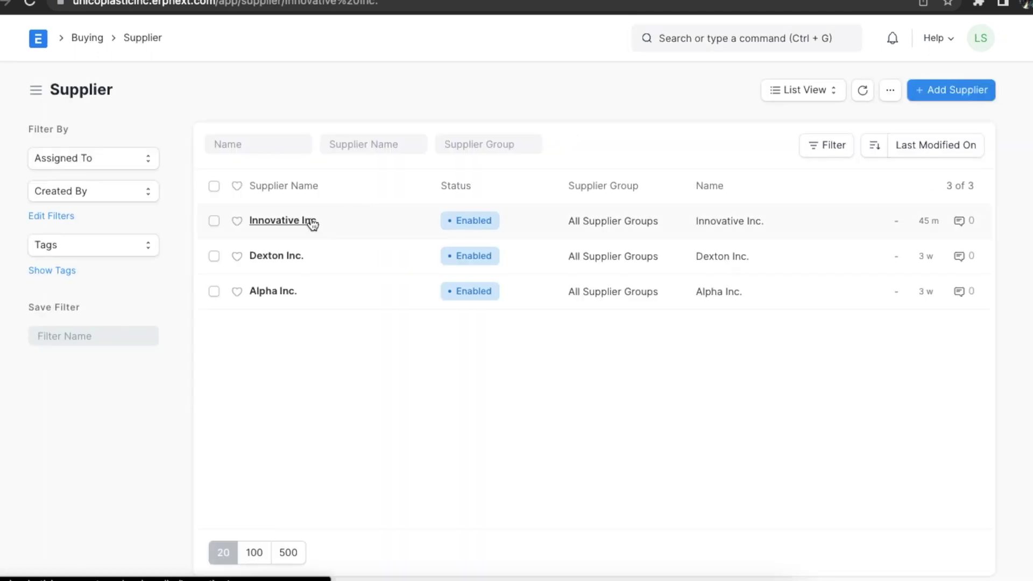
left_click(312, 222)
scroll(413, 358, "down", 12)
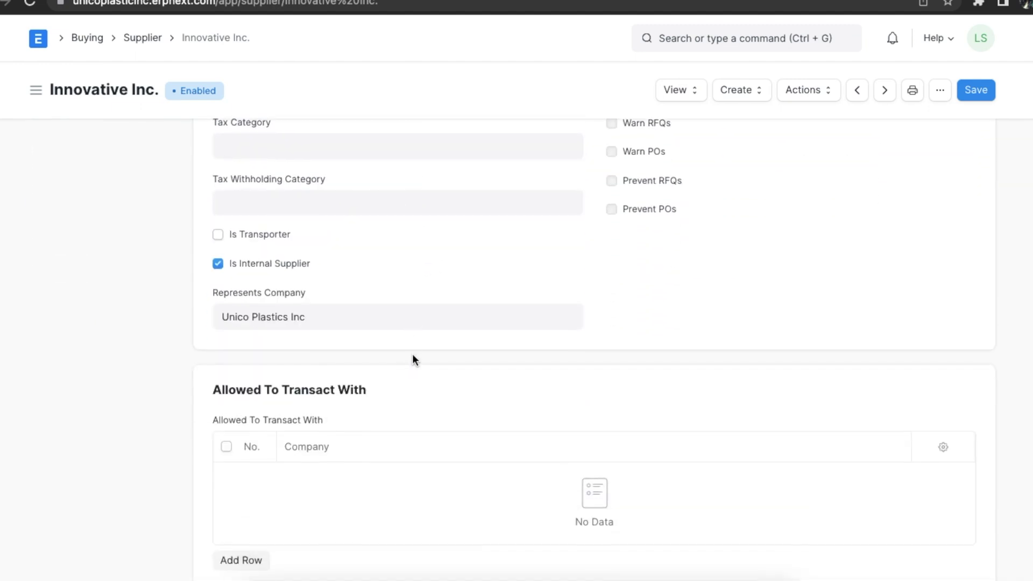
scroll(413, 353, "down", 1)
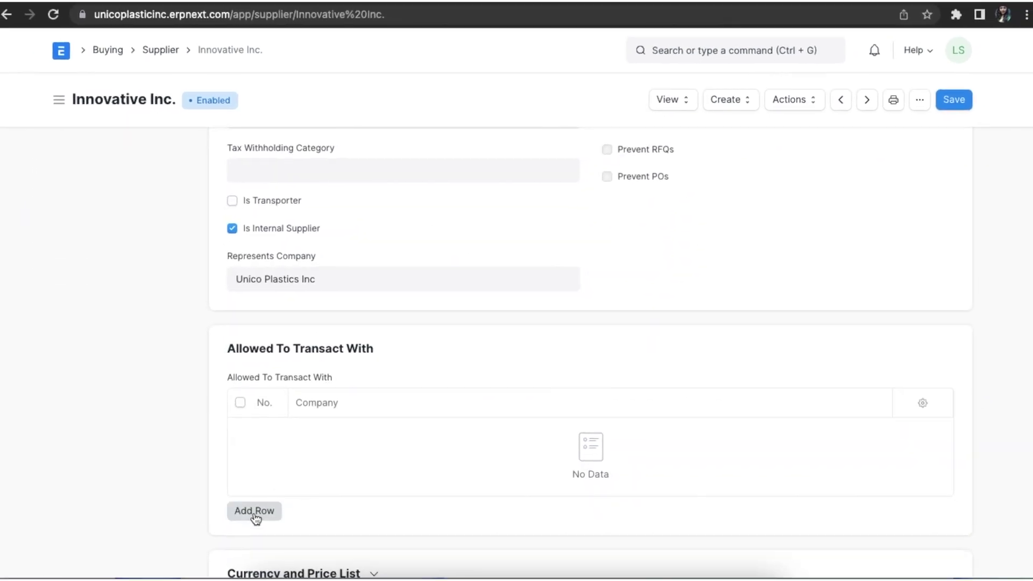
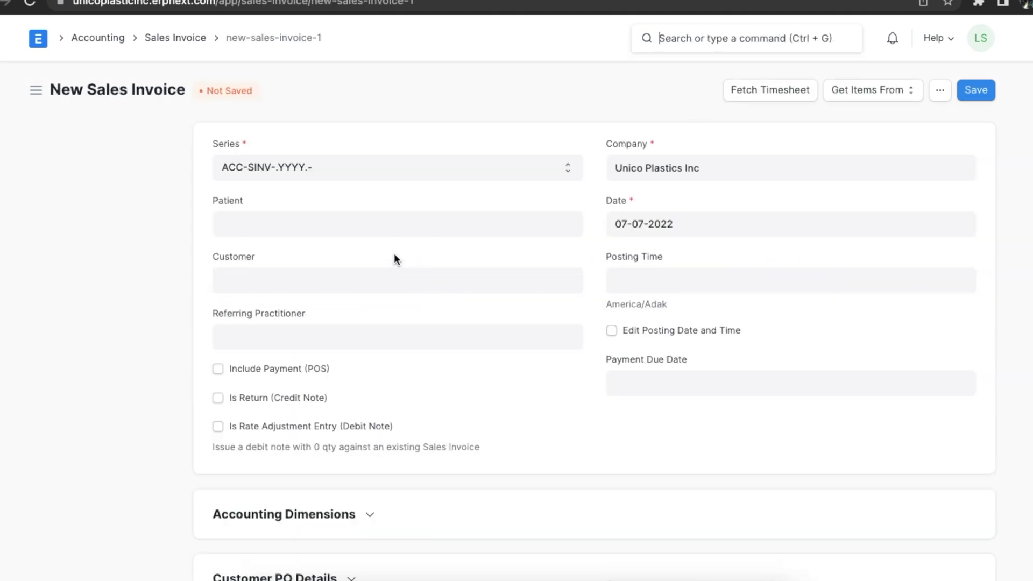
Step: Set the new sales invoice's customer to Extreme Inc. and enable Update Stock for its items
left_click(332, 283)
left_click(332, 283)
type("e")
left_click(316, 327)
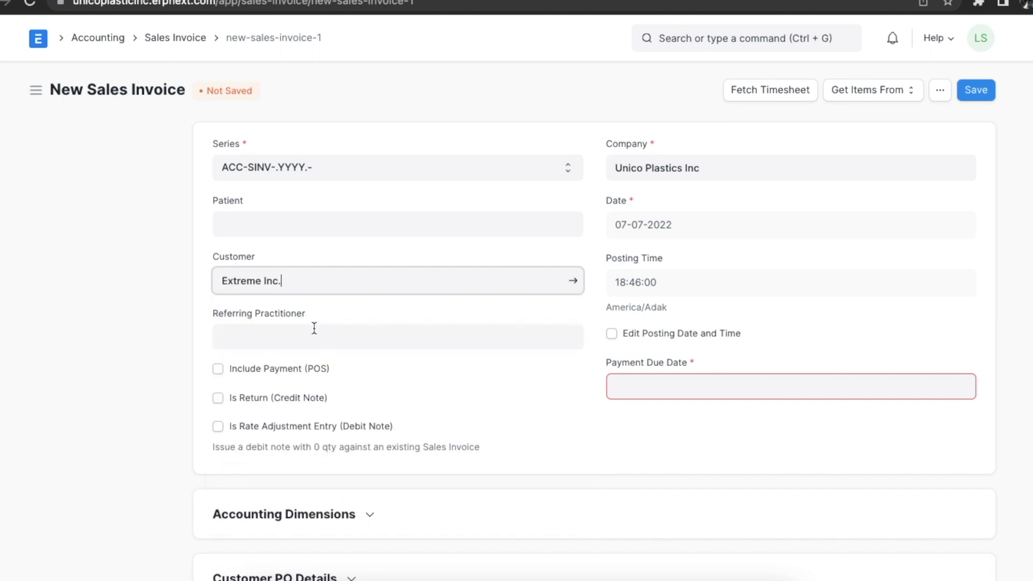
scroll(395, 391, "down", 8)
scroll(396, 395, "down", 1)
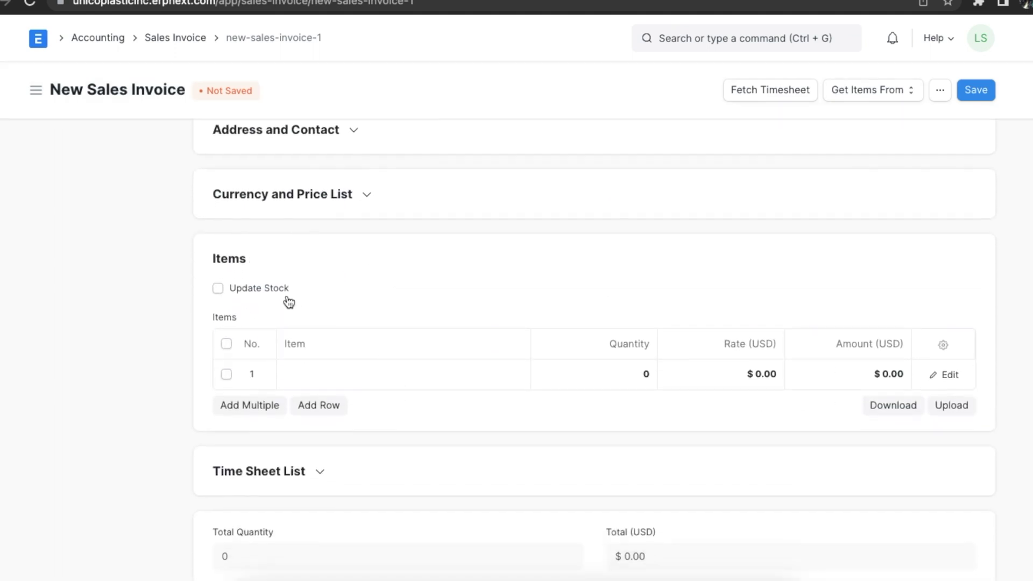
left_click(218, 289)
Step: Enter item UPI003 with a quantity of 10 in the first item row of the sales invoice
scroll(299, 420, "down", 2)
left_click(308, 410)
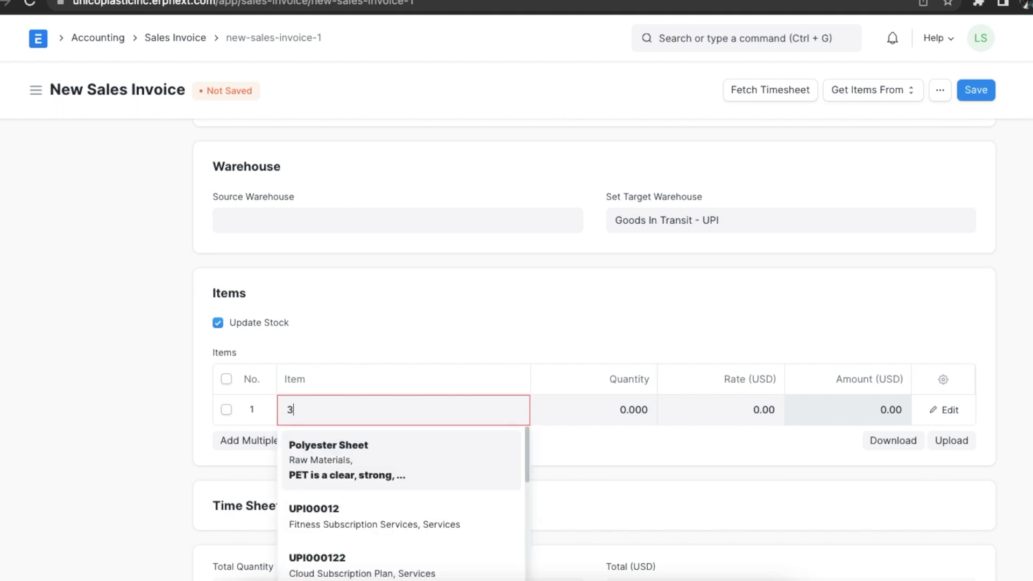
type("3")
left_click(326, 444)
left_click(630, 421)
type("10")
left_click(668, 455)
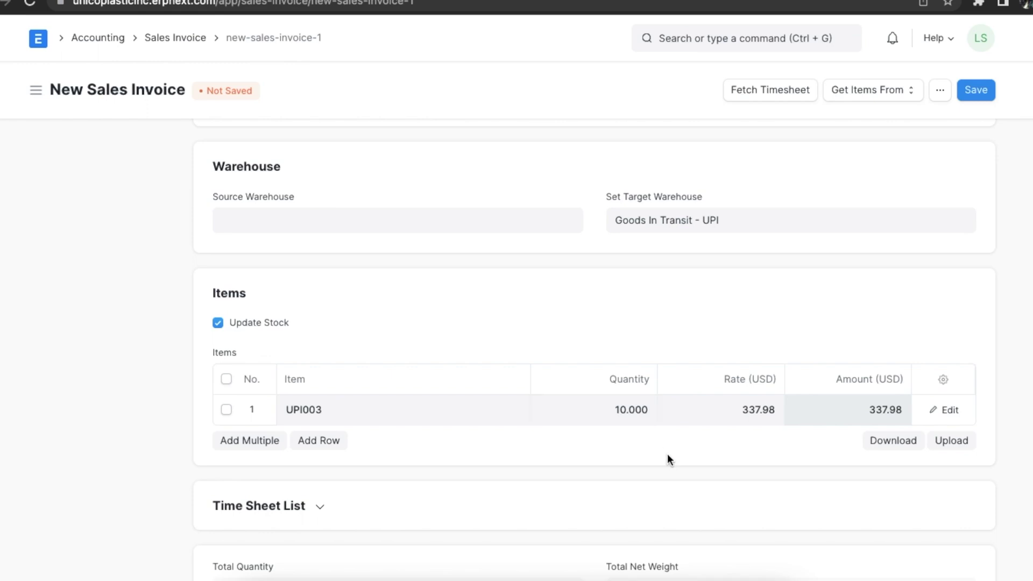
Step: Set the sales invoice's source warehouse to Stores - UPI, and save and submit the invoice
left_click(385, 216)
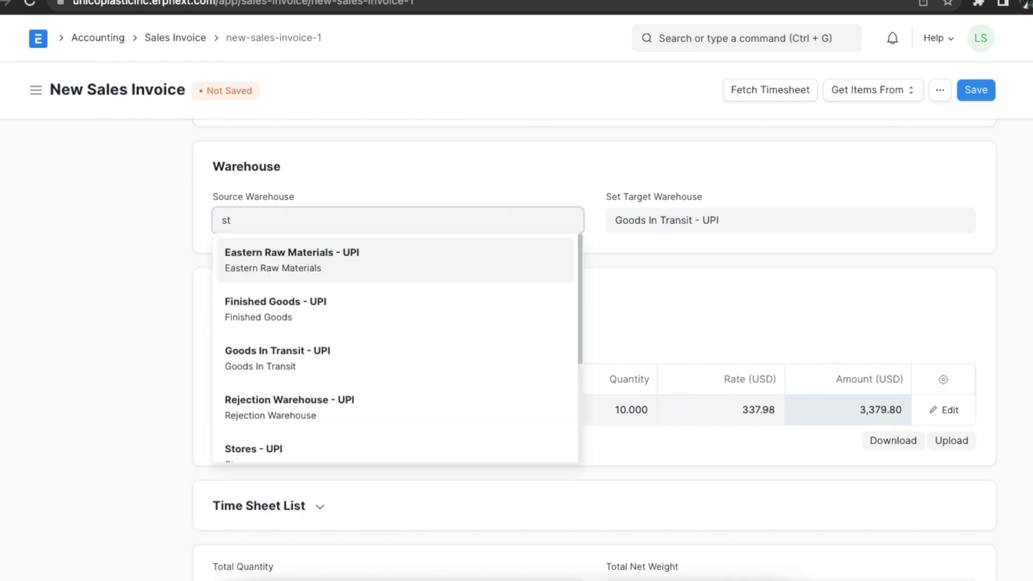
left_click(333, 273)
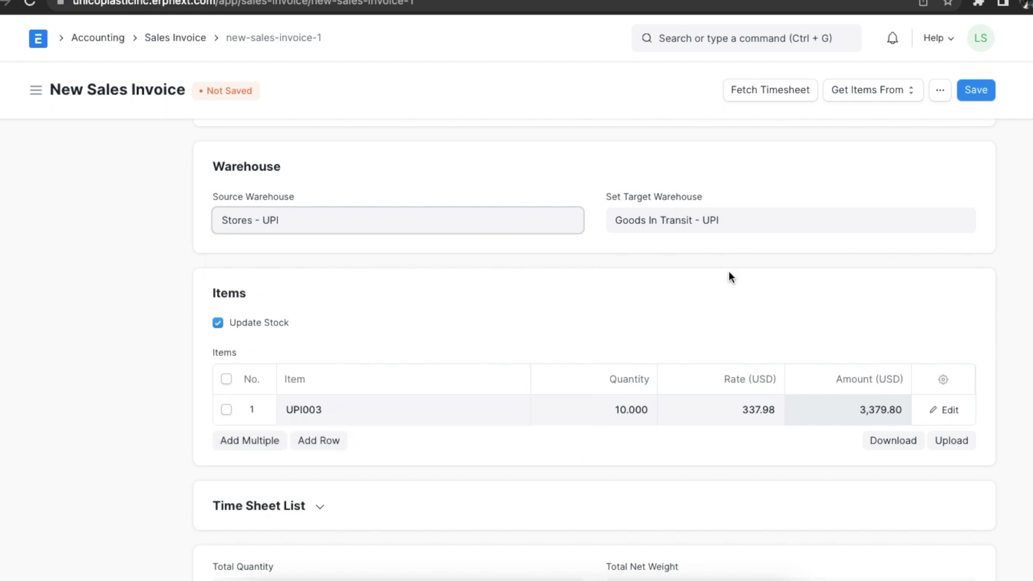
left_click(985, 91)
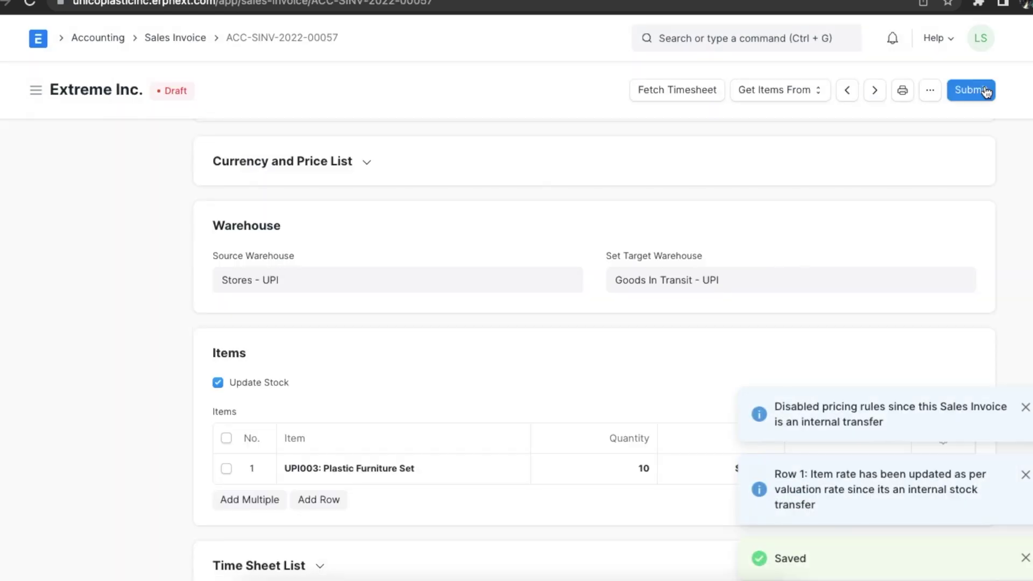
left_click(985, 90)
Step: View the stock ledger and the accounting ledger of the submitted sales invoice for Extreme Inc
left_click(699, 156)
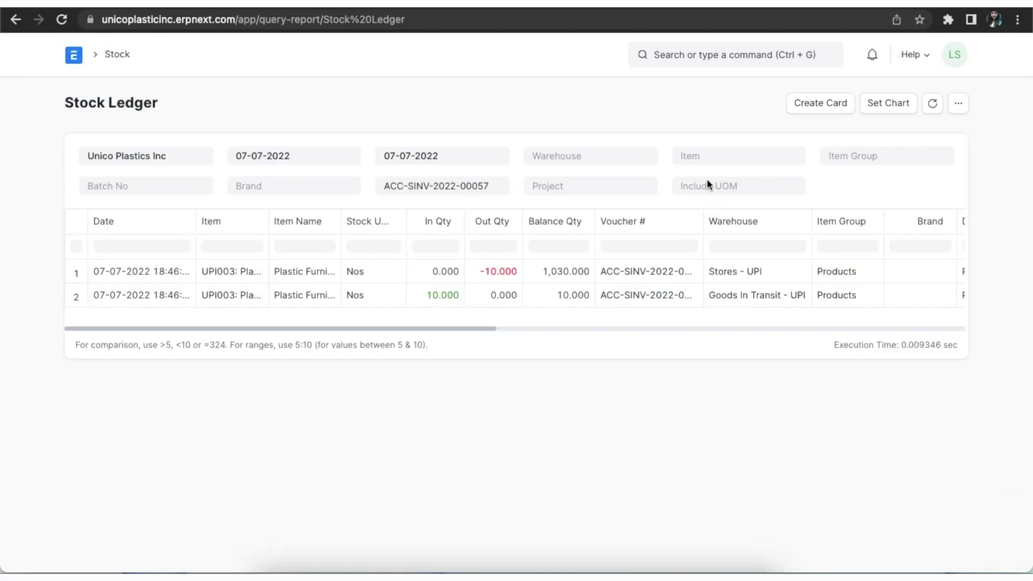
scroll(621, 224, "left", 5)
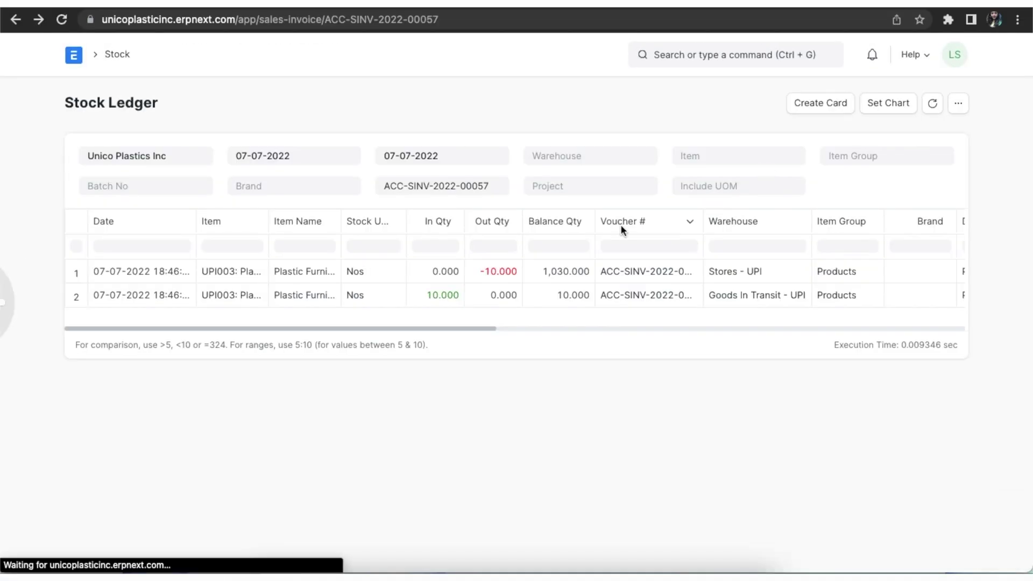
left_click(722, 103)
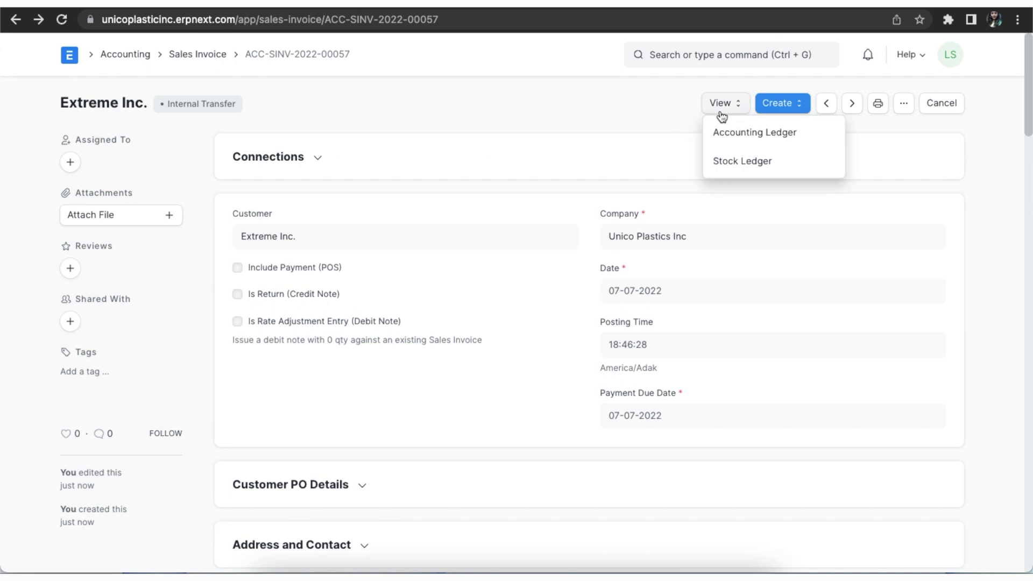
left_click(727, 138)
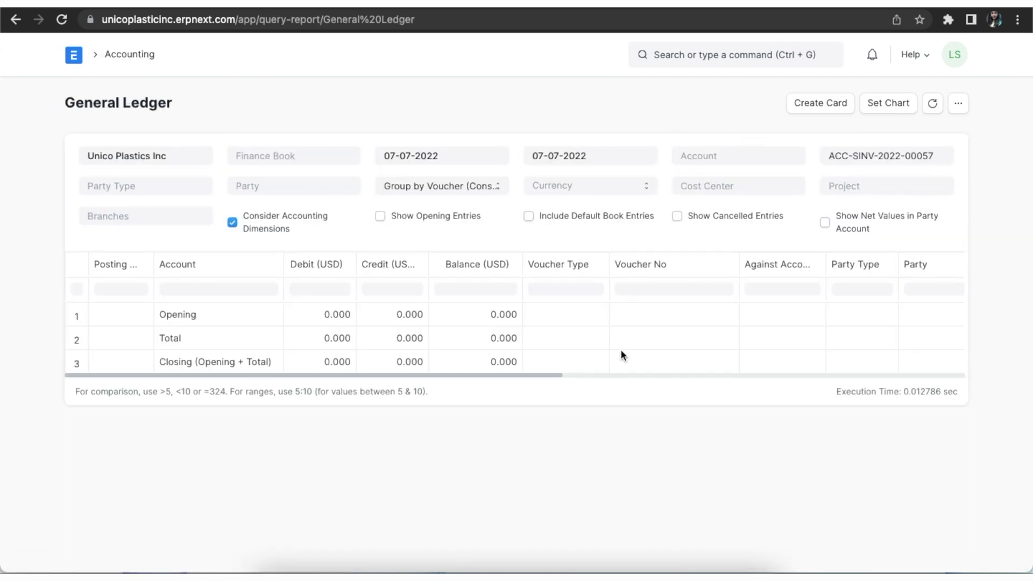
left_click(584, 153)
left_click(663, 262)
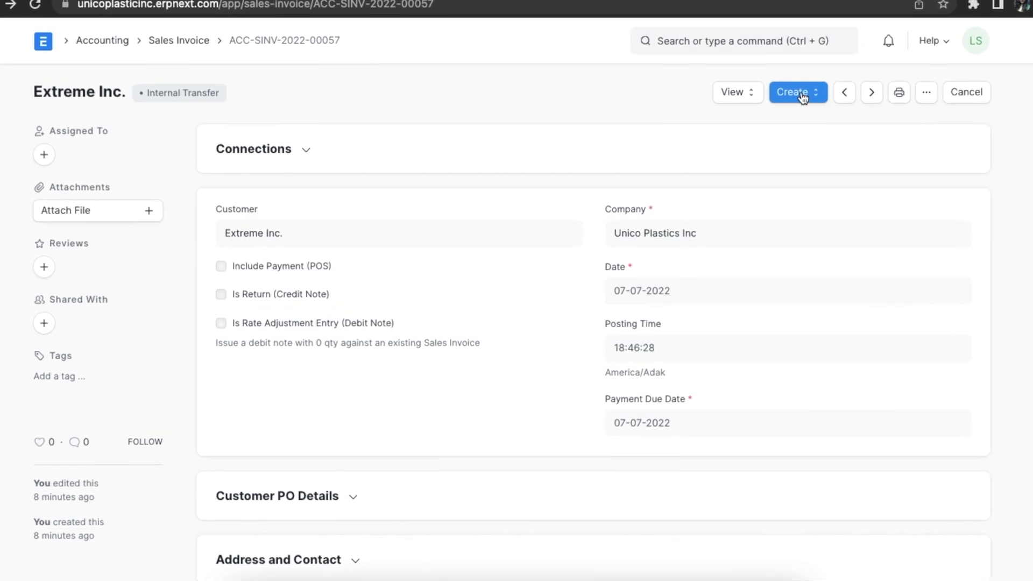
Step: Create an internal purchase invoice from the sales invoice and set its accepted warehouse to Stores - UPI
left_click(812, 96)
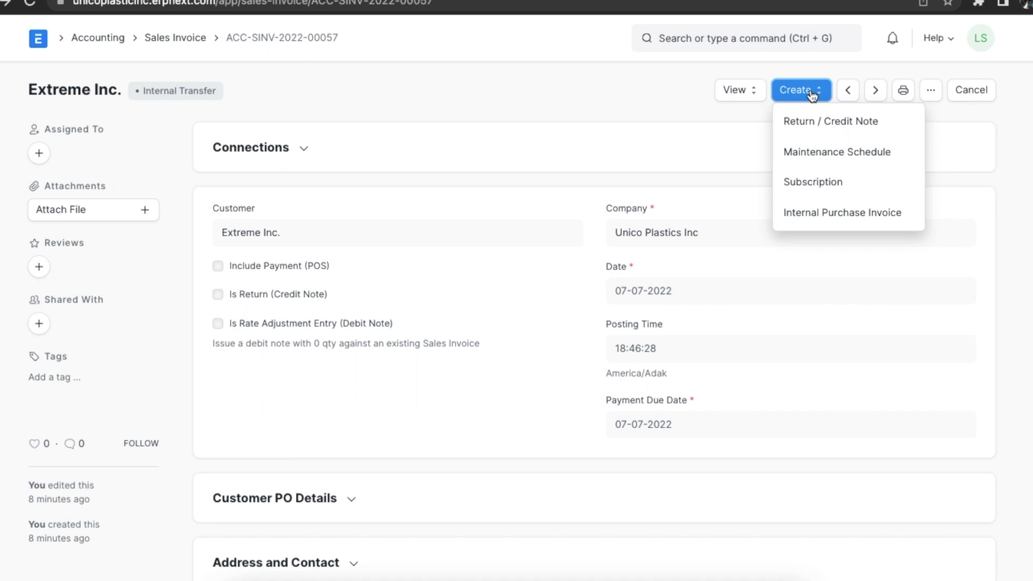
left_click(911, 216)
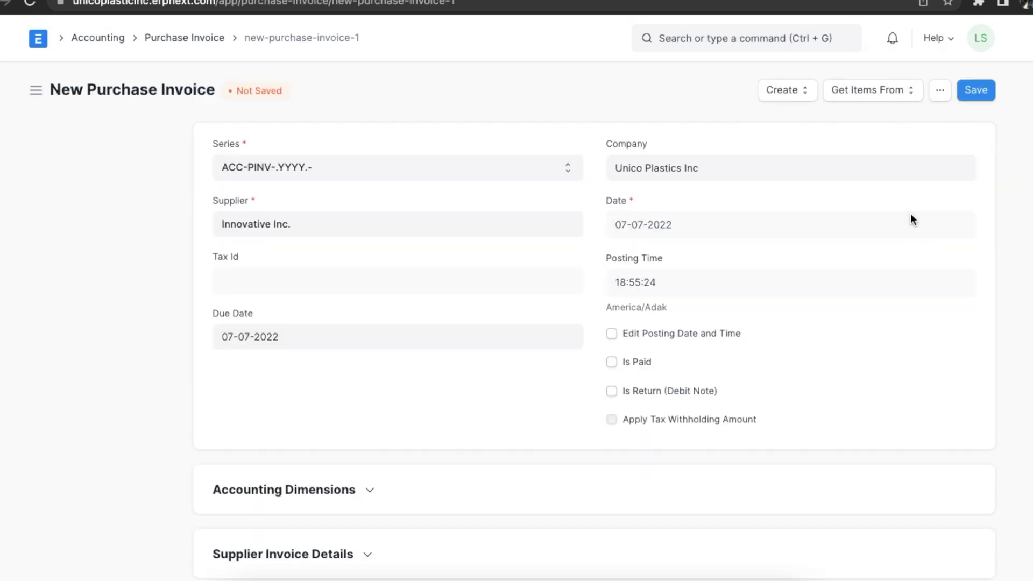
scroll(573, 420, "down", 7)
scroll(573, 422, "down", 1)
left_click(536, 334)
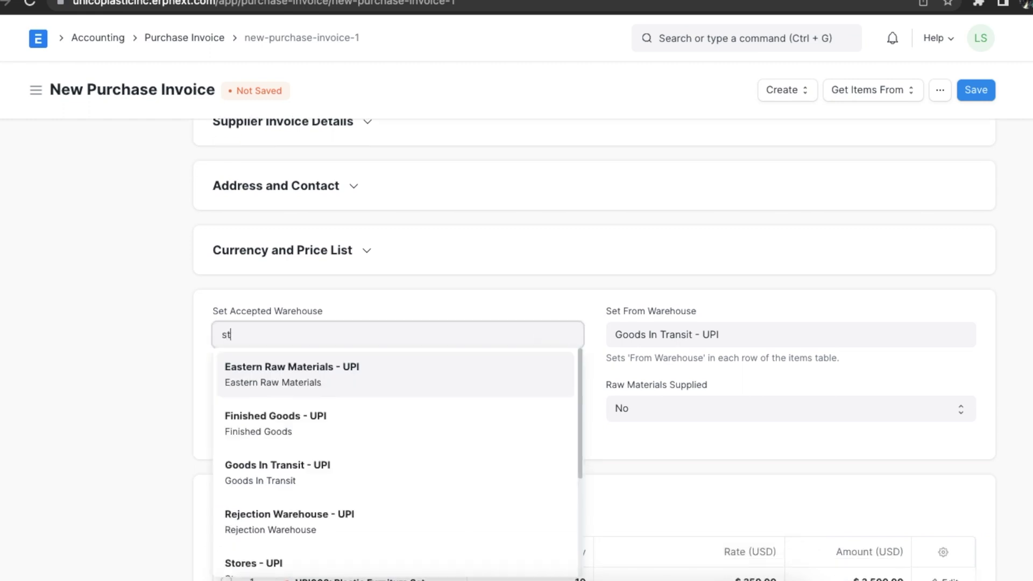
left_click(481, 367)
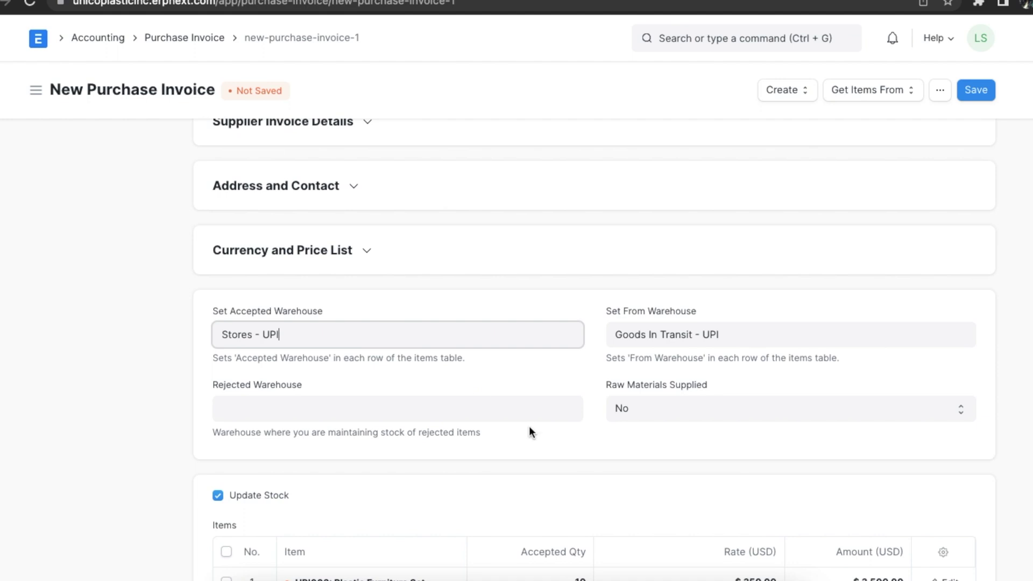
Step: Save and submit the purchase invoice from Innovative Inc., and view its stock ledger
scroll(530, 431, "down", 4)
left_click(971, 99)
left_click(968, 92)
left_click(700, 155)
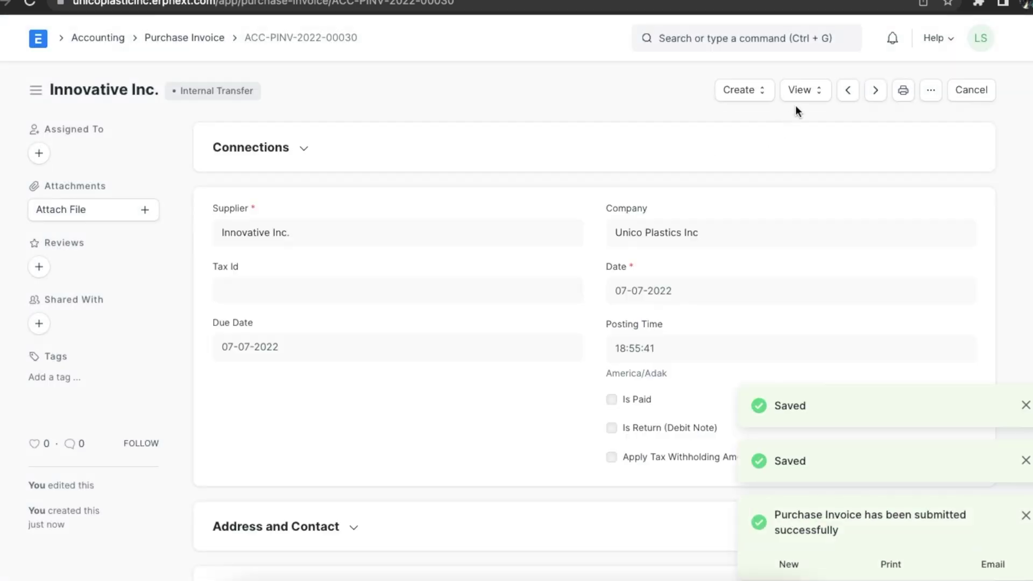
left_click(807, 90)
left_click(815, 153)
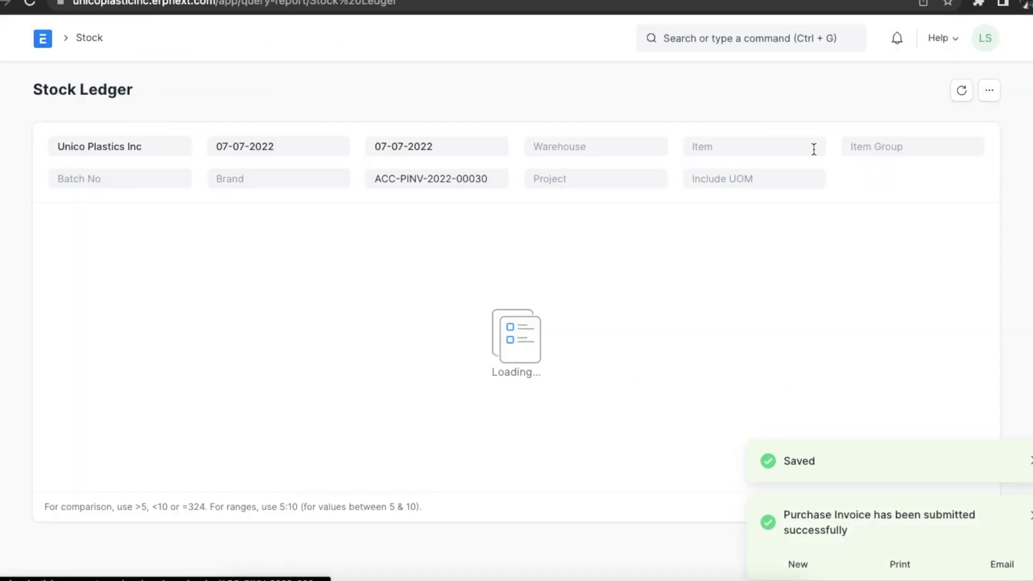